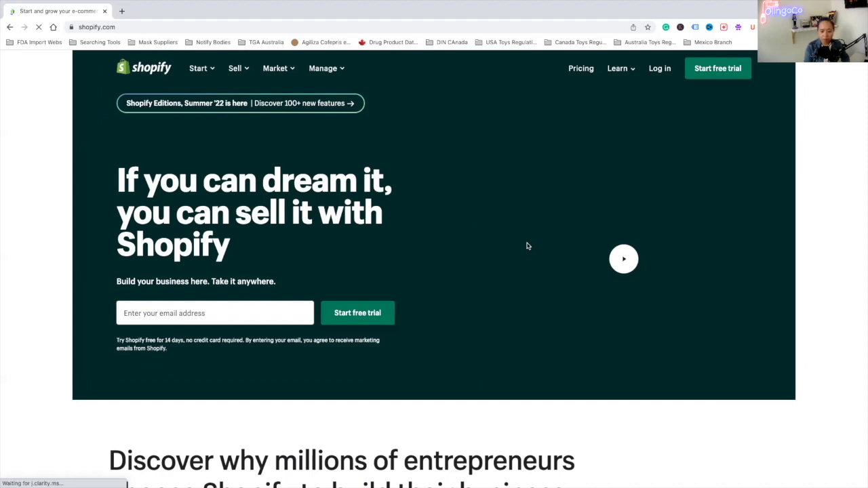
# Look through the Shopify home page from the introduction down to the footer and back
pyautogui.scroll(-12, 527, 247)
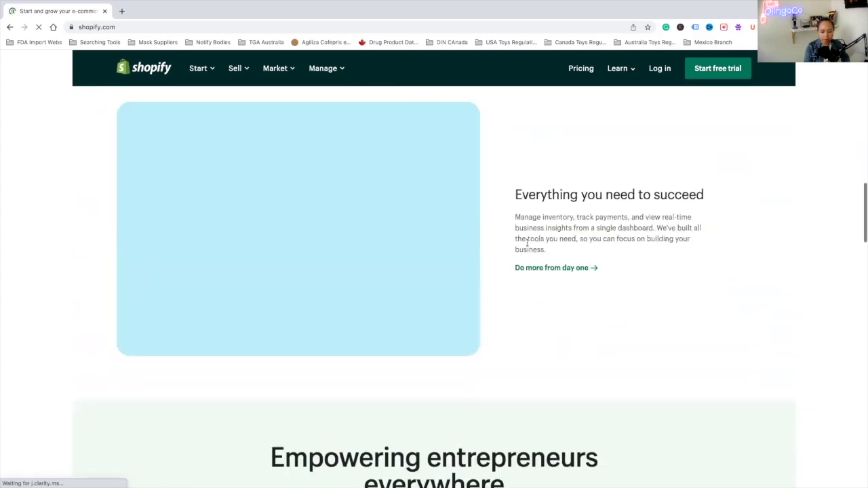
pyautogui.scroll(-15, 528, 243)
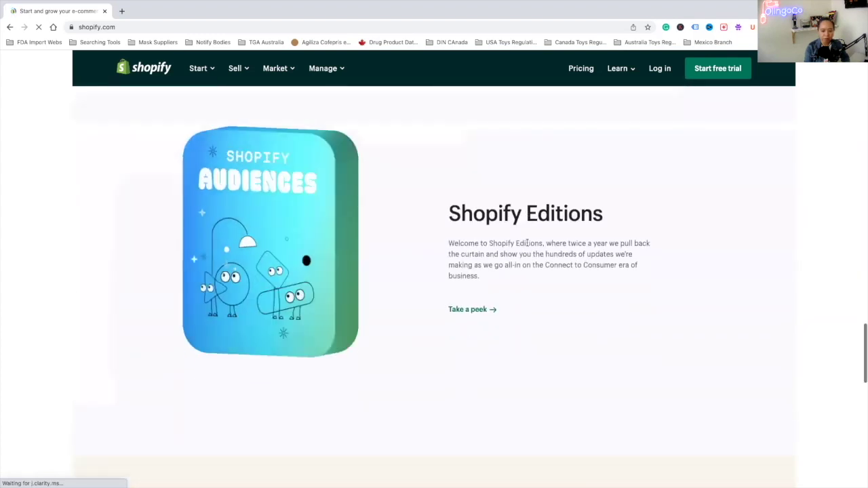
pyautogui.scroll(-15, 527, 244)
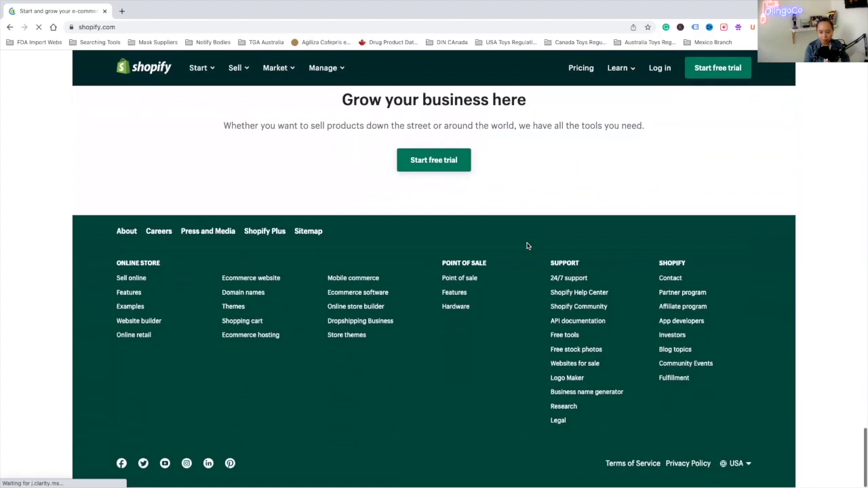
pyautogui.scroll(20, 528, 246)
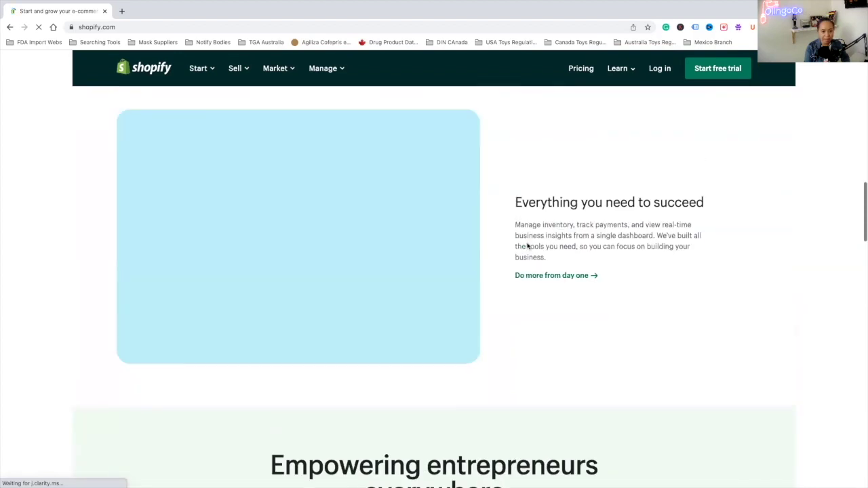
pyautogui.scroll(10, 528, 246)
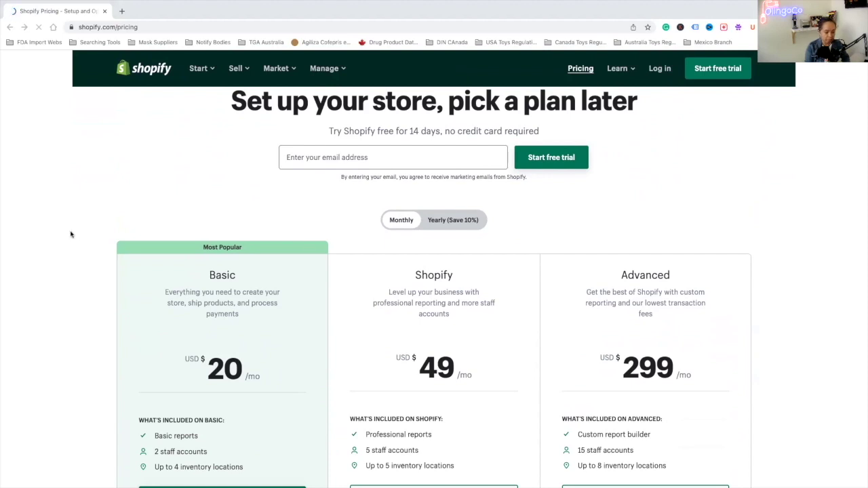
# Examine the pricing page, comparing the Basic, Shopify and Advanced plans with the Starter and Shopify Plus alternatives
pyautogui.scroll(-3, 74, 232)
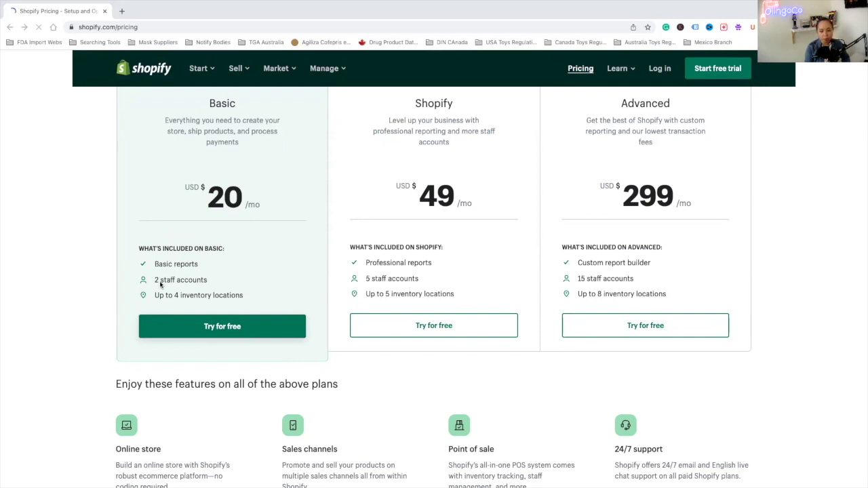
pyautogui.scroll(-1, 161, 285)
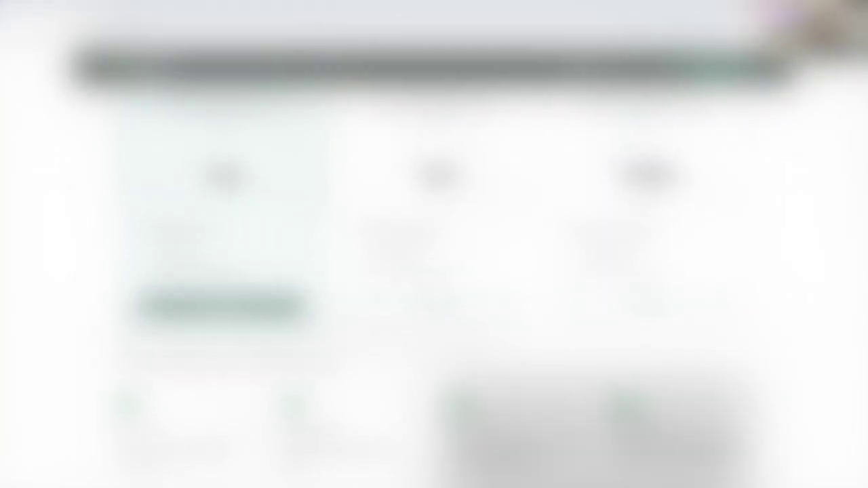
pyautogui.scroll(-1, 236, 276)
pyautogui.scroll(-3, 236, 276)
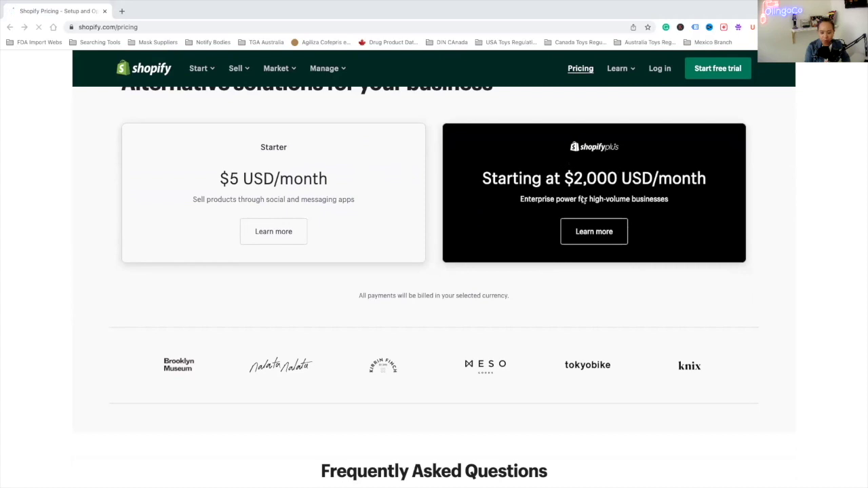
pyautogui.scroll(-2, 628, 199)
pyautogui.scroll(-3, 629, 199)
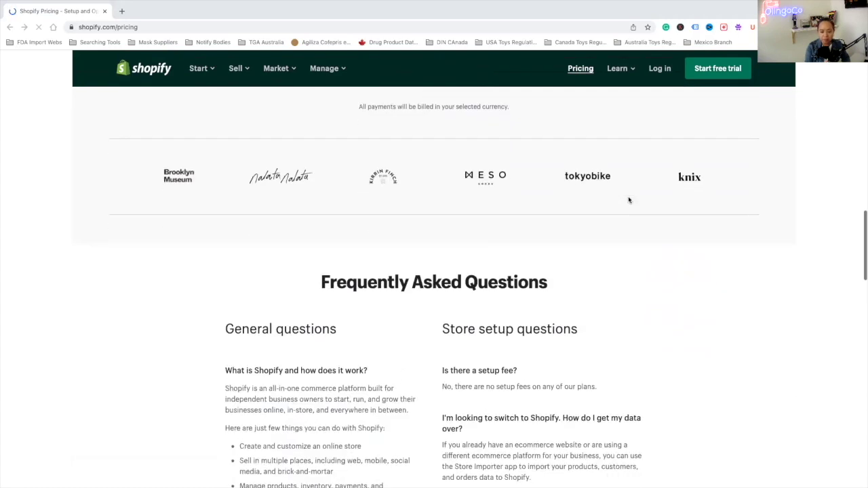
pyautogui.scroll(4, 629, 199)
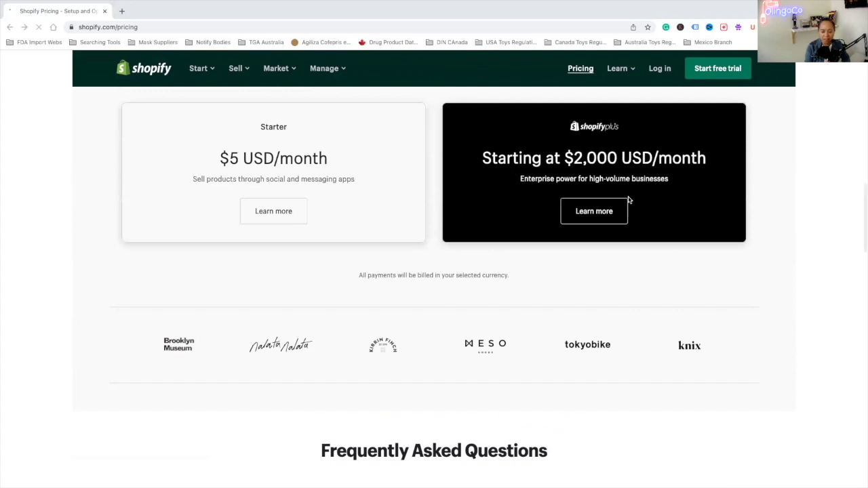
pyautogui.scroll(6, 629, 199)
pyautogui.scroll(3, 628, 199)
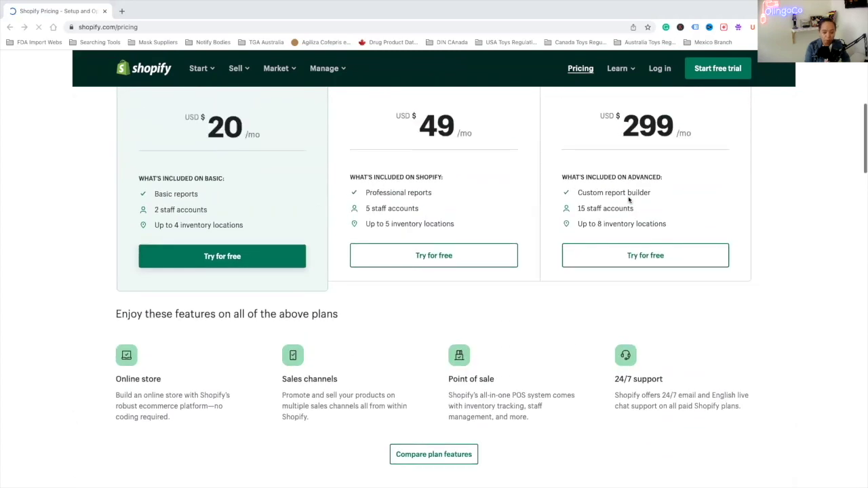
pyautogui.scroll(1, 515, 191)
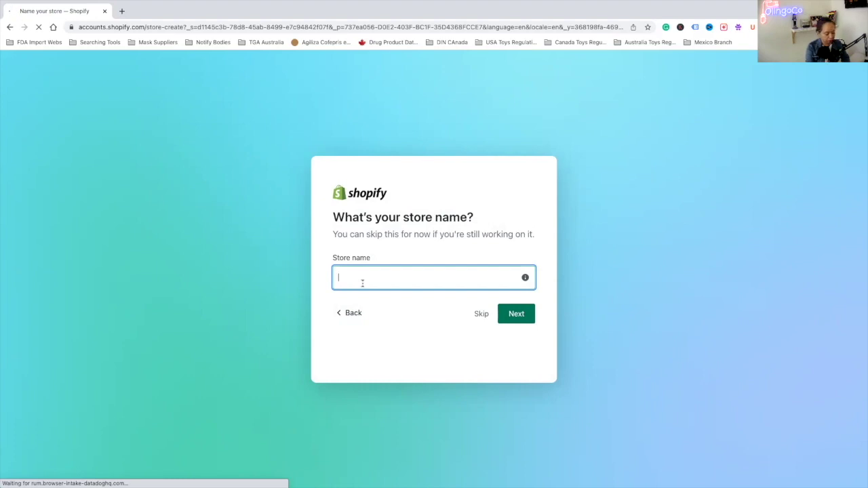
# Name the new store babyclothinglineplus and submit the name
pyautogui.write('babyclothi')
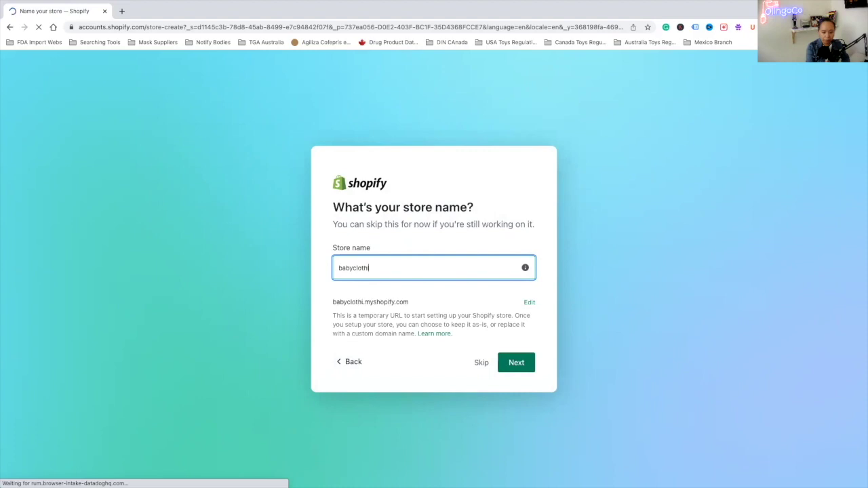
pyautogui.write('nglinep')
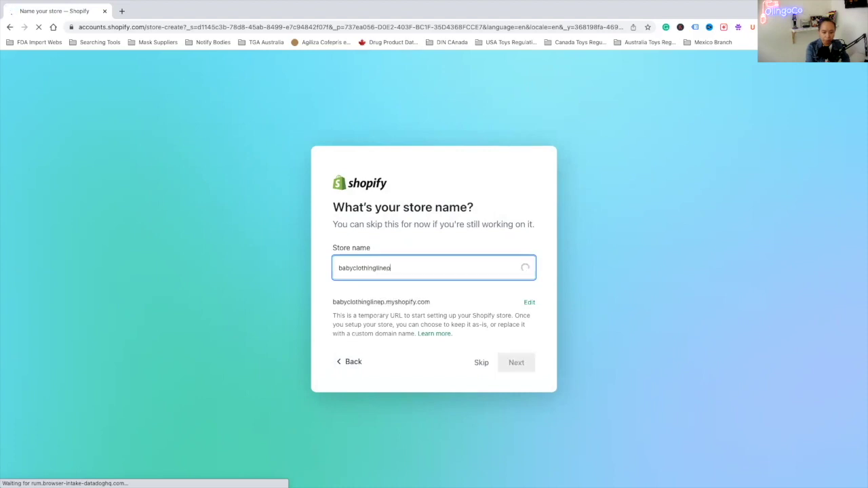
pyautogui.write('lus')
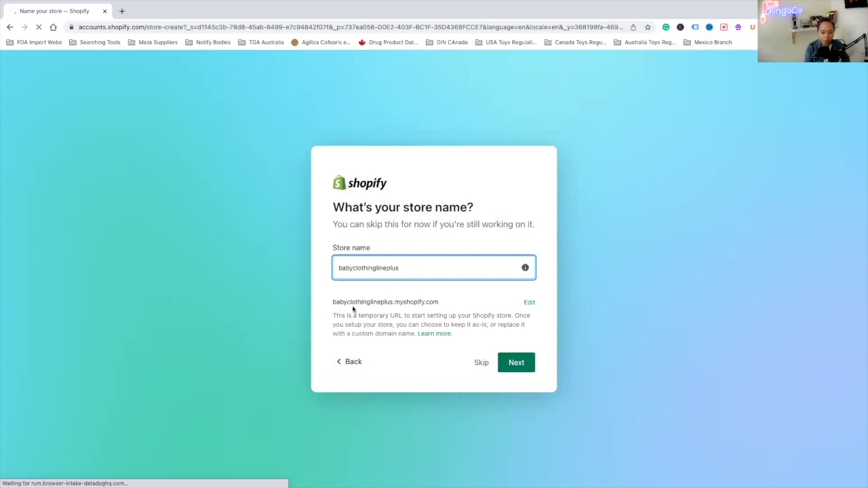
pyautogui.click(514, 365)
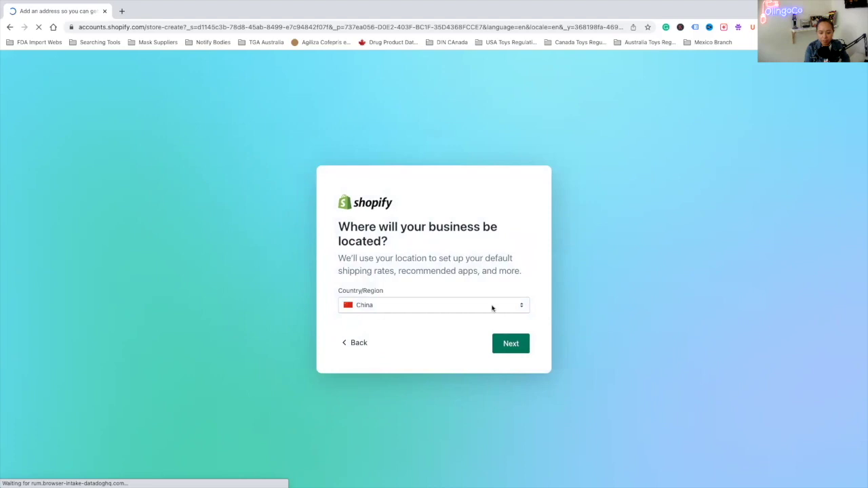
# Accept China as the business location and choose Google as the sign-up method for the Shopify account
pyautogui.click(517, 339)
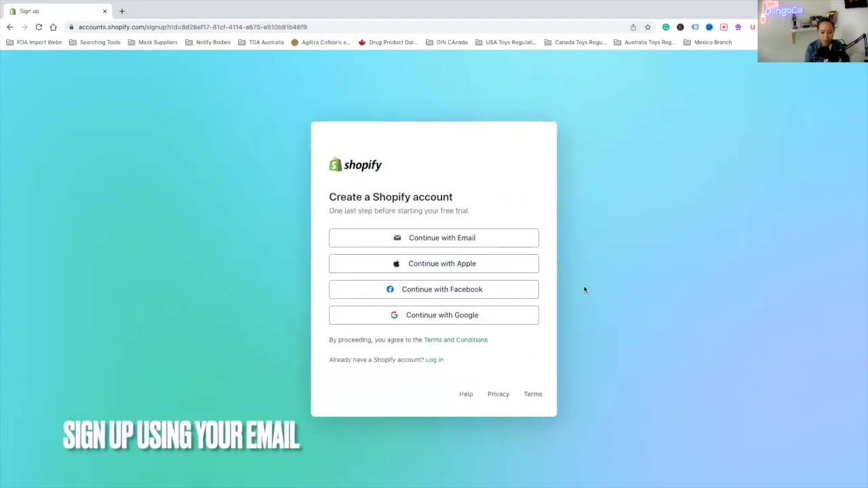
pyautogui.click(493, 319)
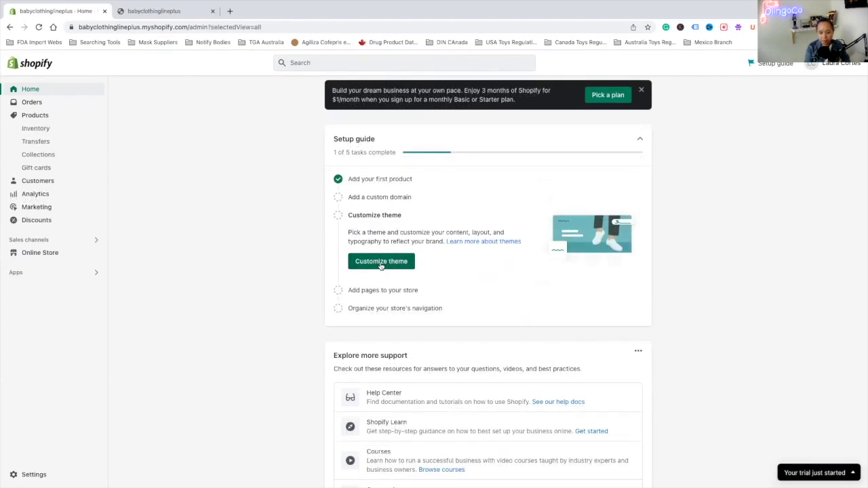
# Start the theme customization task and add the free Colorblock theme to the theme library
pyautogui.click(381, 265)
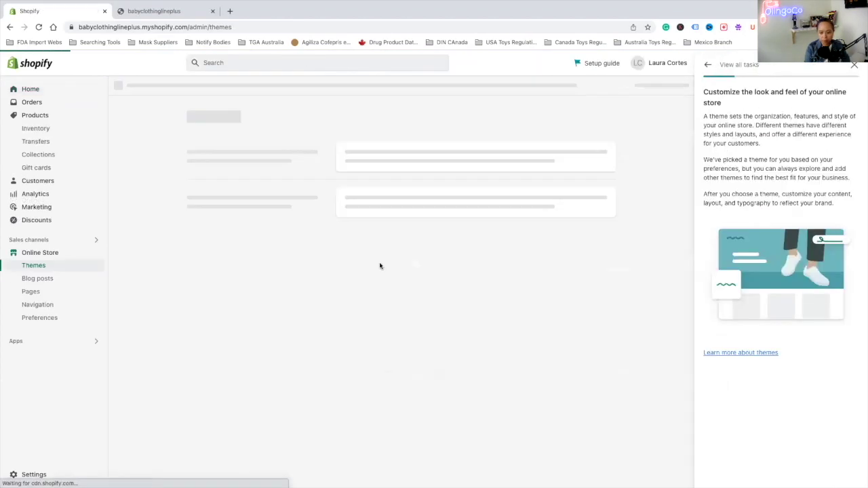
pyautogui.scroll(-4, 809, 259)
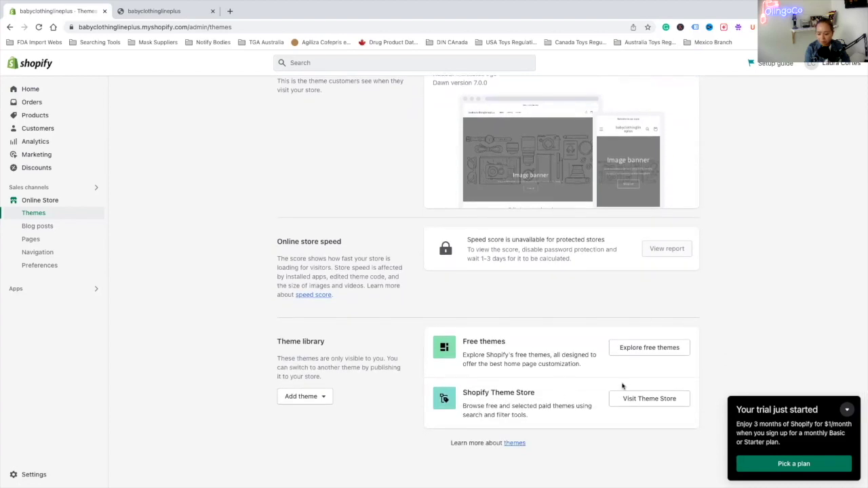
pyautogui.click(663, 352)
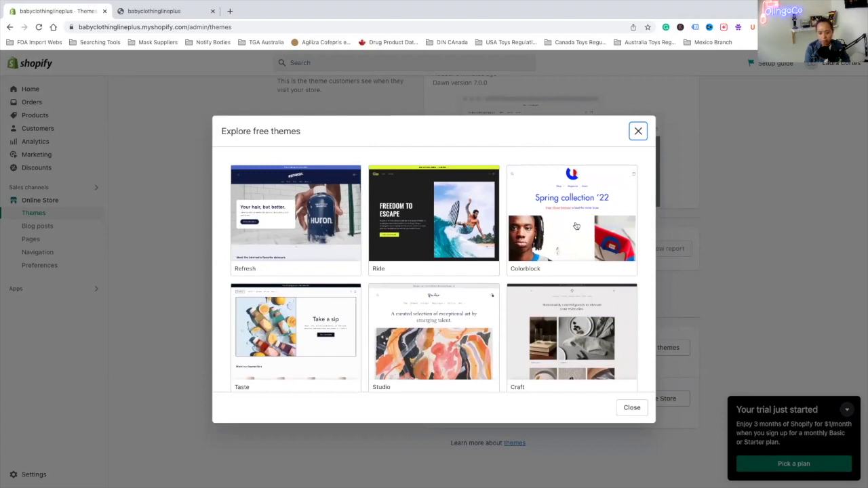
pyautogui.click(575, 226)
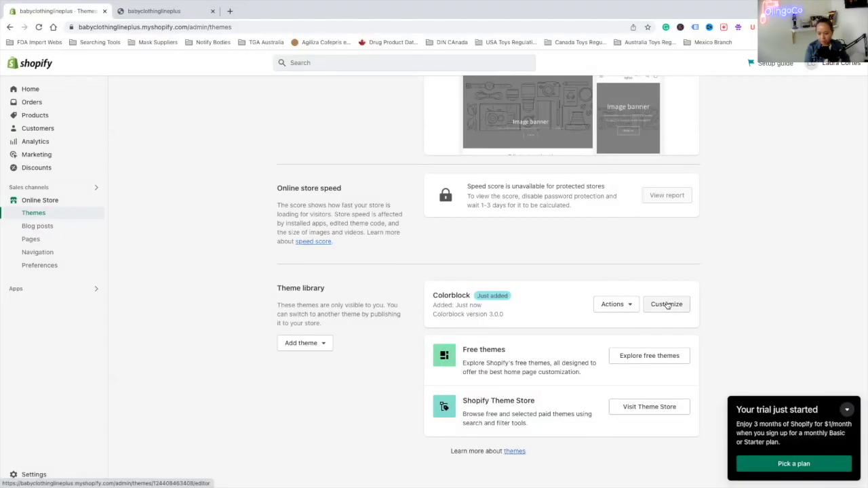
# Open the Colorblock theme for customization and look through its home page preview
pyautogui.click(666, 305)
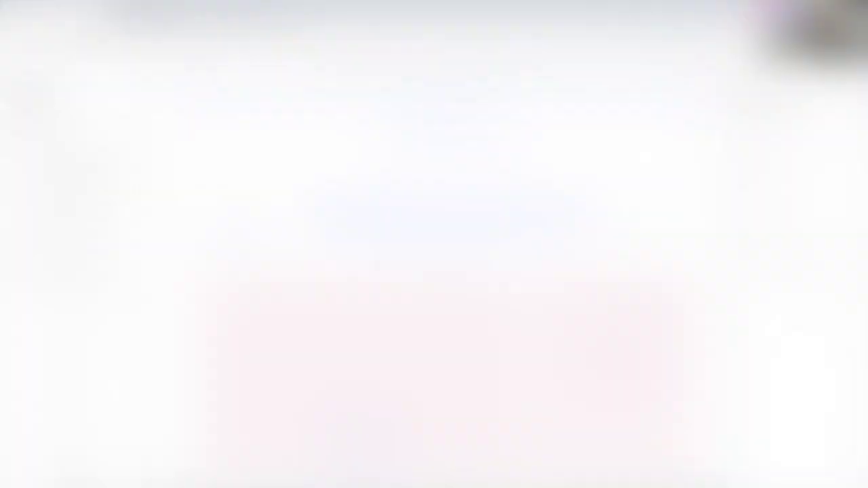
pyautogui.scroll(-6, 590, 266)
pyautogui.scroll(-10, 590, 266)
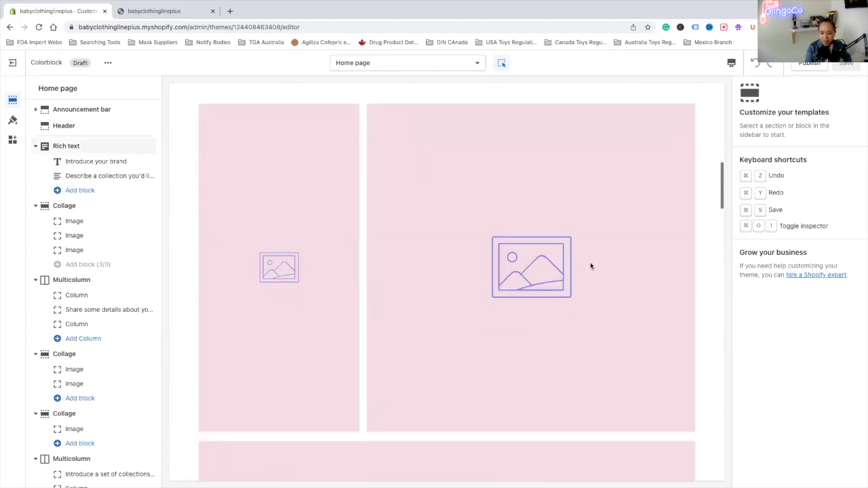
pyautogui.scroll(-5, 590, 265)
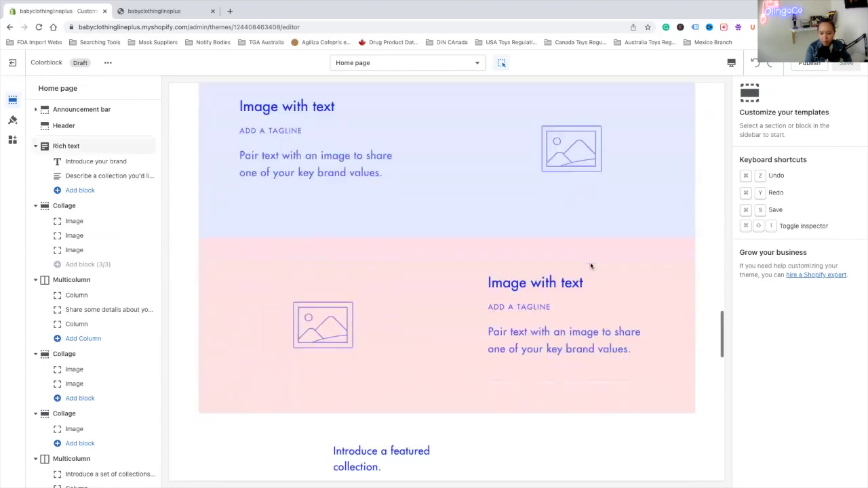
pyautogui.scroll(10, 591, 265)
pyautogui.scroll(8, 590, 266)
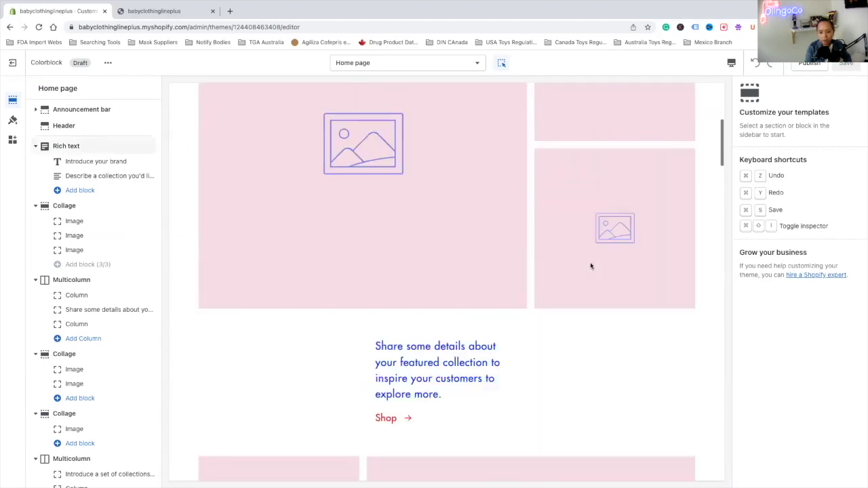
# Replace the "Introduce your brand" heading on the home page with "Baby Clothing Line Plus"
pyautogui.click(420, 212)
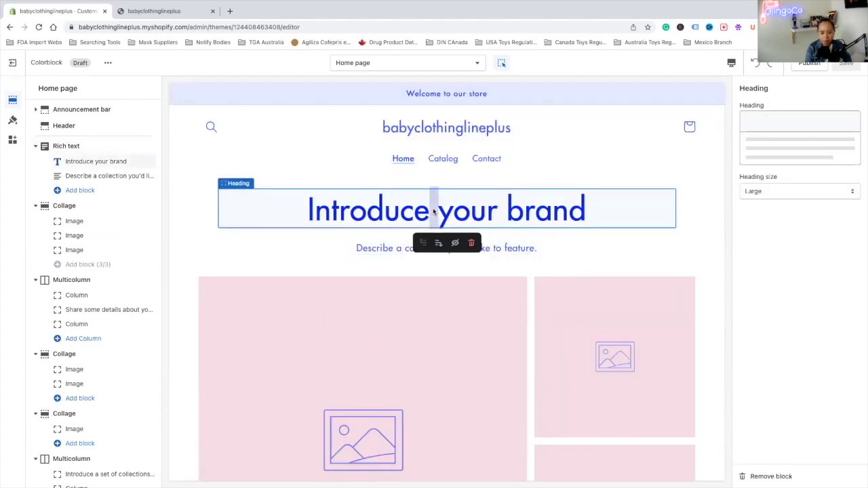
pyautogui.tripleClick(436, 208)
pyautogui.write('Baby Clothing Line Plus')
pyautogui.scroll(2, 632, 155)
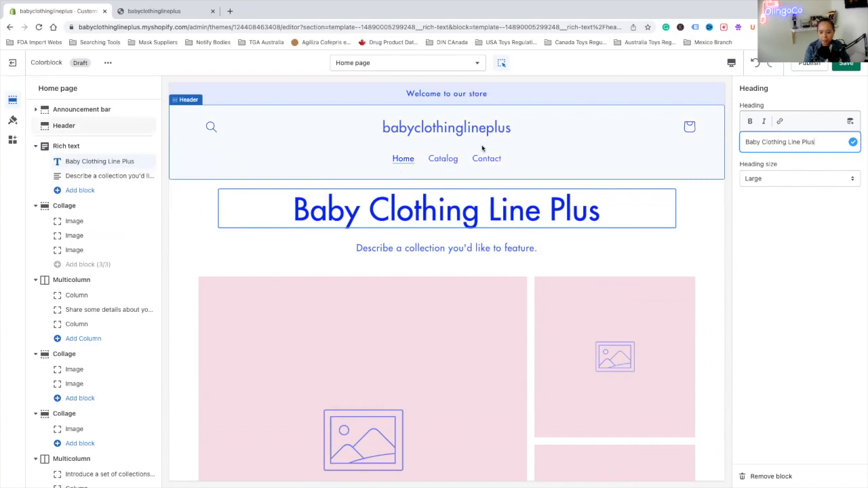
# Select the large image block in the first collage and show the options for changing its image
pyautogui.scroll(-3, 513, 120)
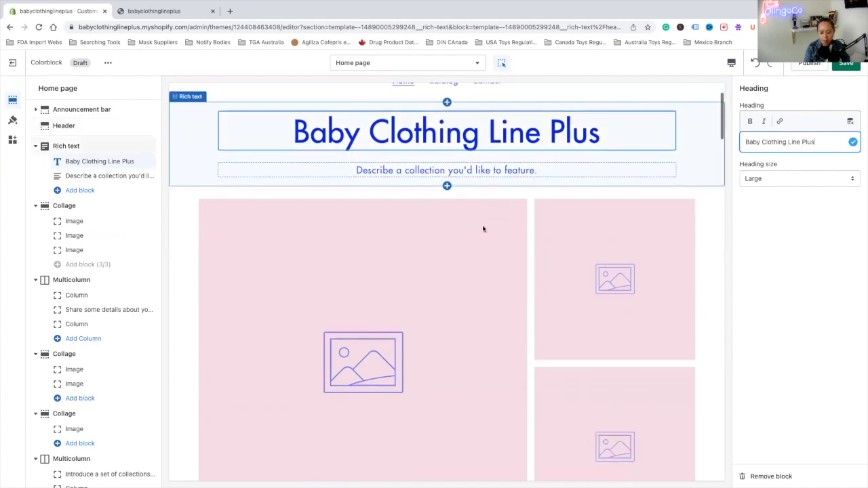
pyautogui.click(442, 243)
pyautogui.scroll(2, 465, 228)
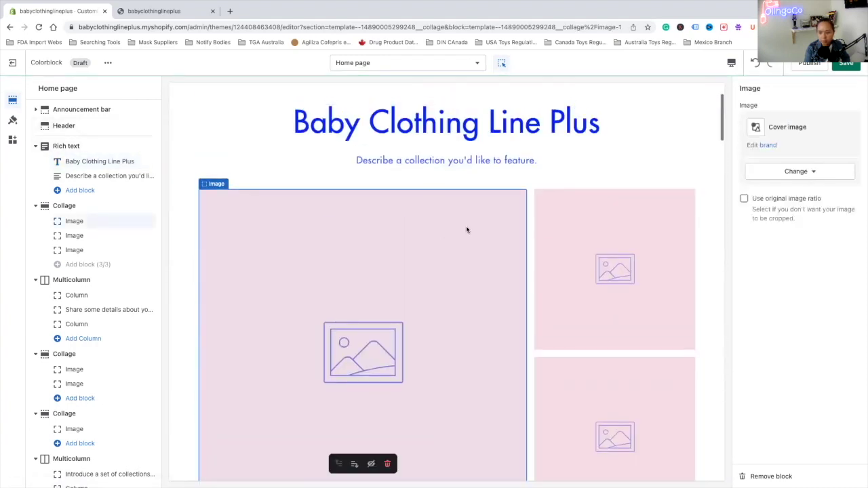
pyautogui.click(794, 171)
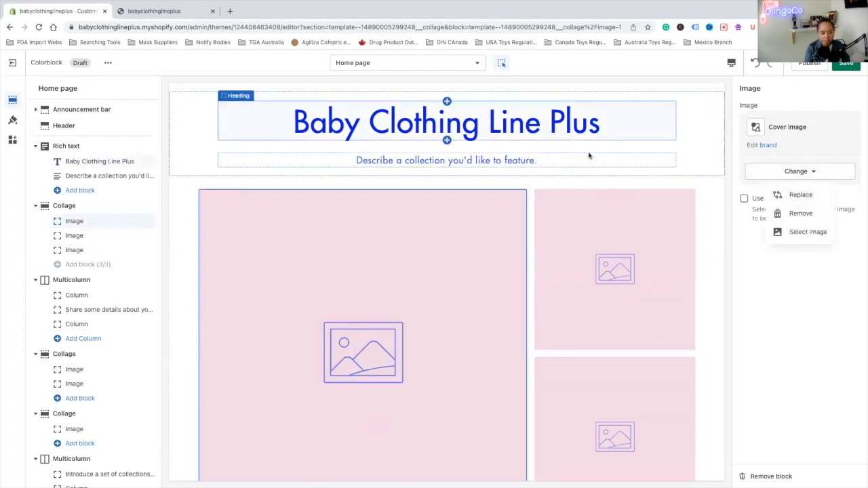
# Look through the remaining home page sections and their preview, down to the featured collection and the page section
pyautogui.scroll(-1, 229, 160)
pyautogui.scroll(-8, 101, 267)
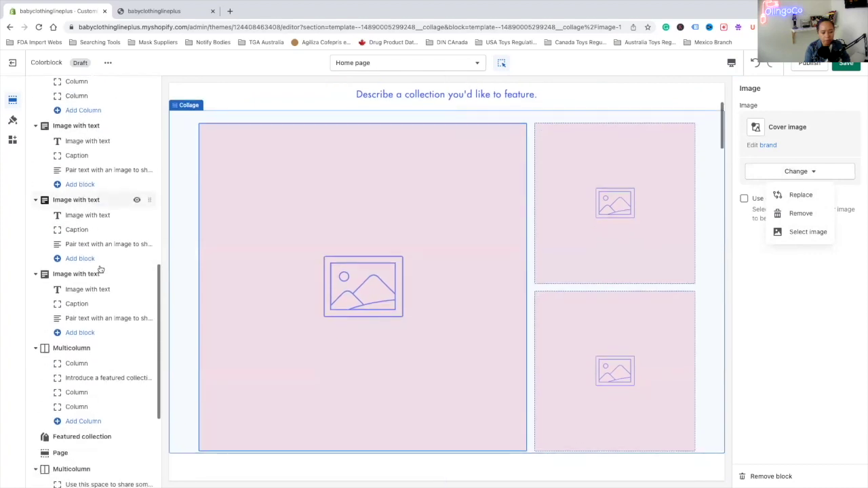
pyautogui.scroll(-15, 324, 323)
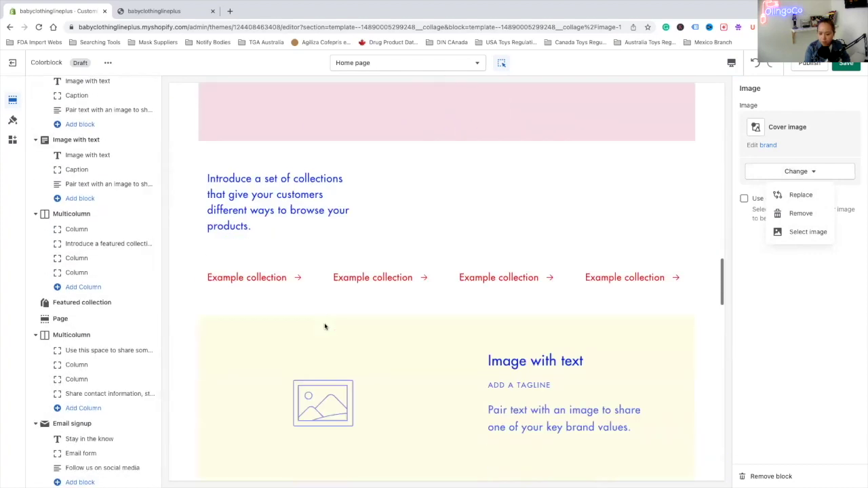
pyautogui.scroll(-10, 325, 329)
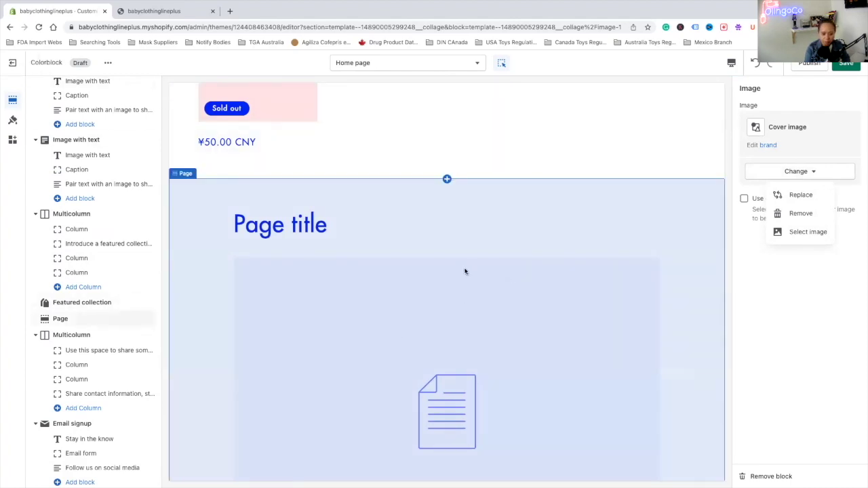
pyautogui.scroll(3, 464, 272)
pyautogui.scroll(-1, 465, 271)
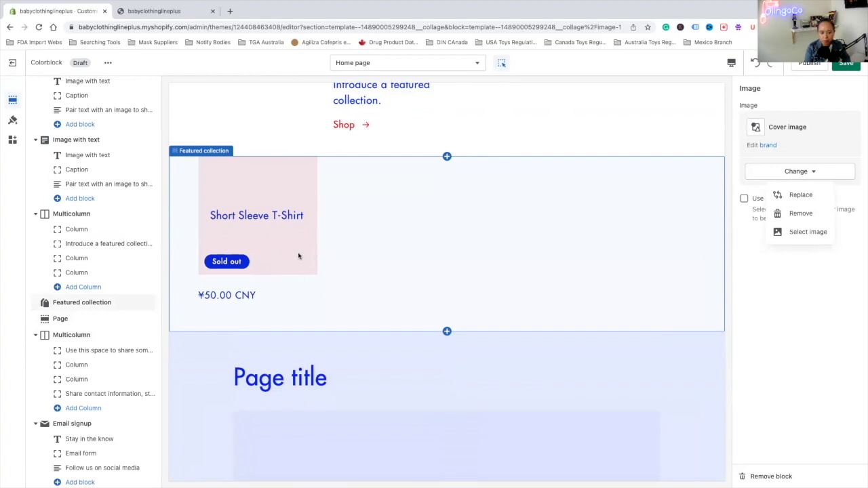
# Return to the store admin home and open a new product form from the setup guide's first-product task
pyautogui.scroll(1, 298, 255)
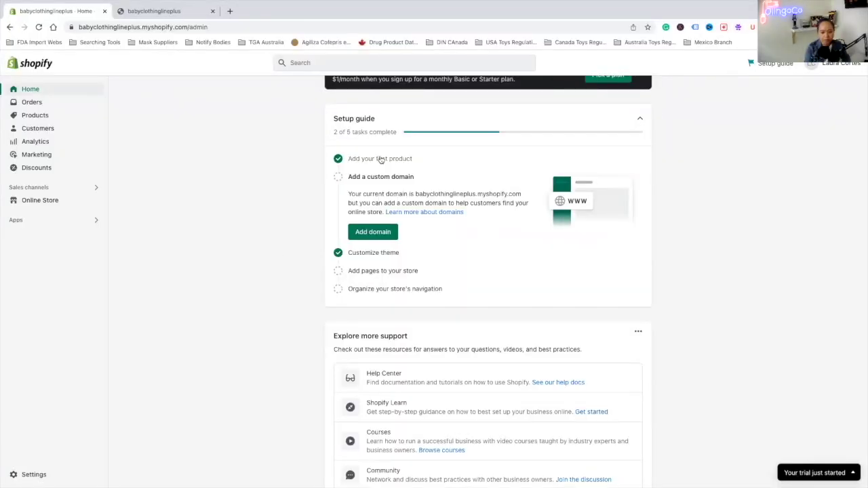
pyautogui.click(380, 158)
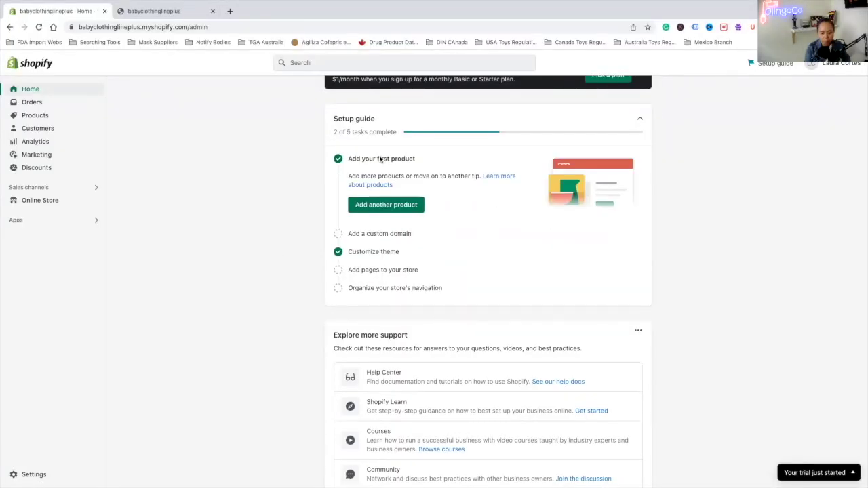
pyautogui.click(384, 205)
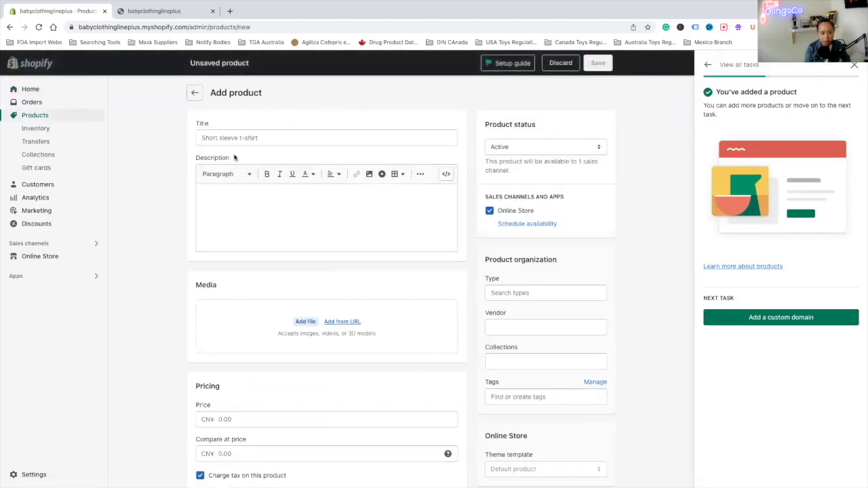
# Look through the new product form, from title, description and media through pricing and inventory to shipping and options
pyautogui.click(248, 137)
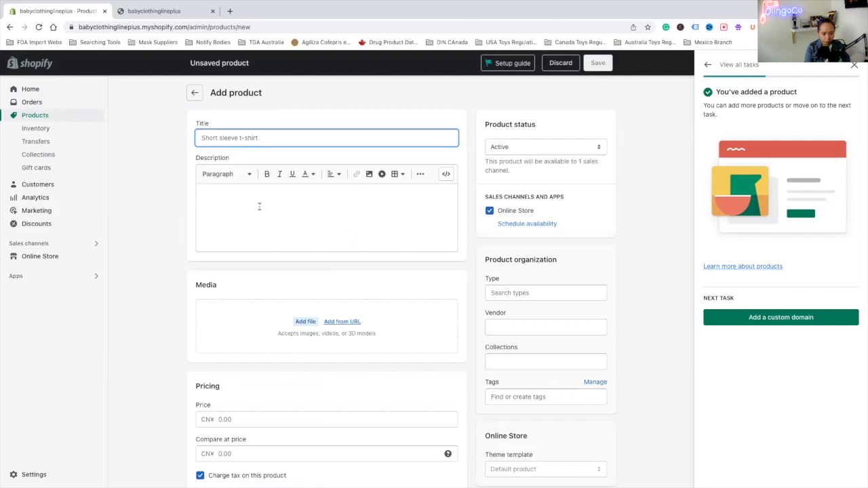
pyautogui.scroll(-1, 260, 207)
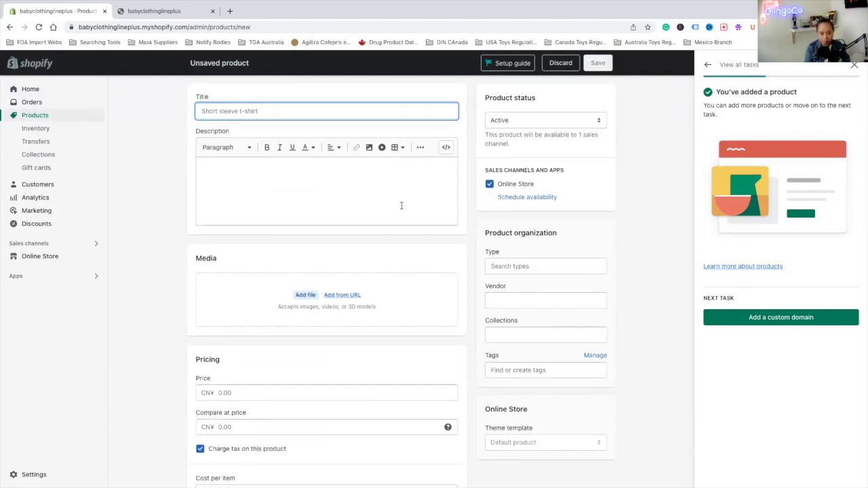
pyautogui.scroll(-3, 402, 206)
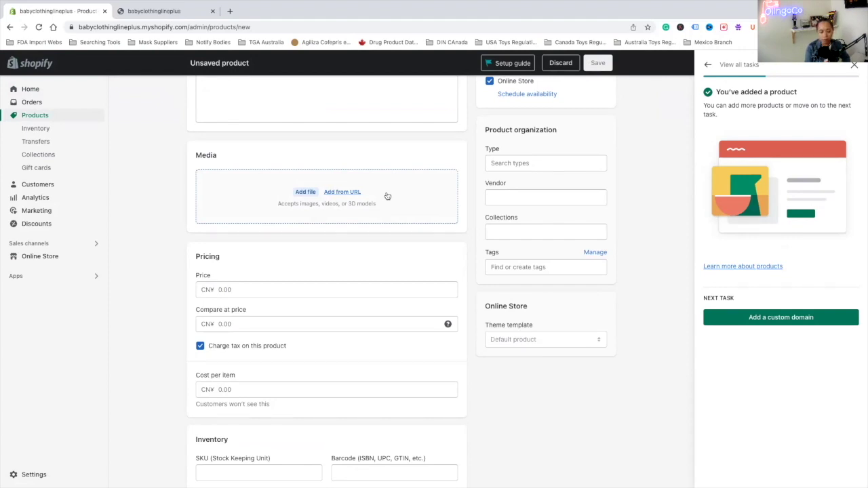
pyautogui.scroll(-2, 387, 196)
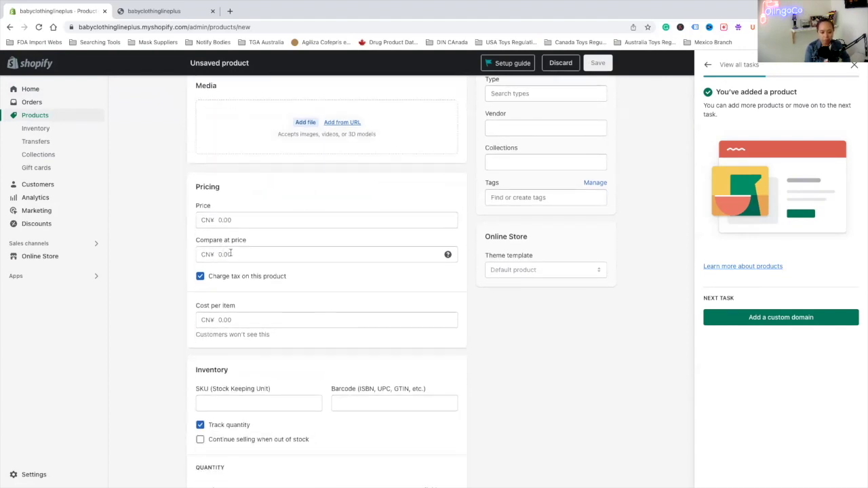
pyautogui.scroll(-1, 271, 277)
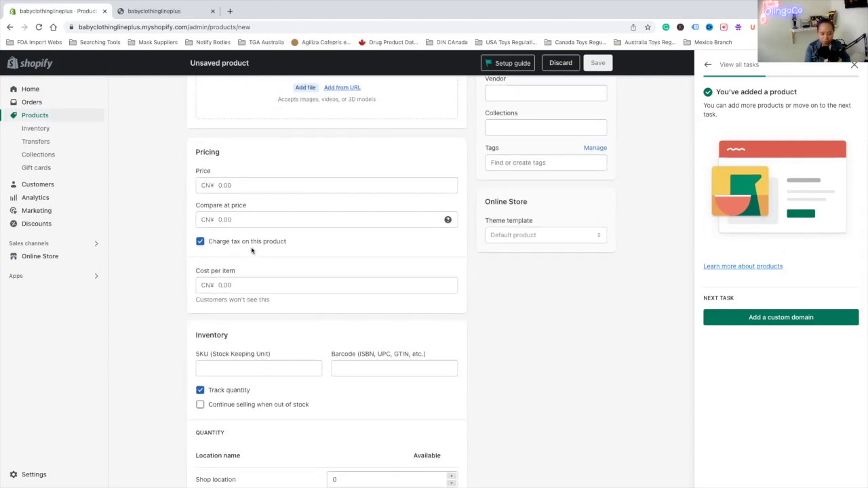
pyautogui.scroll(-1, 252, 250)
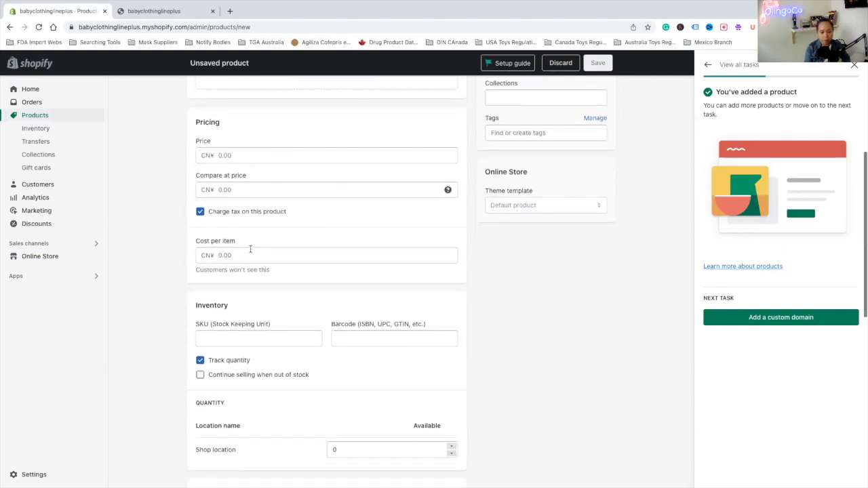
pyautogui.click(234, 243)
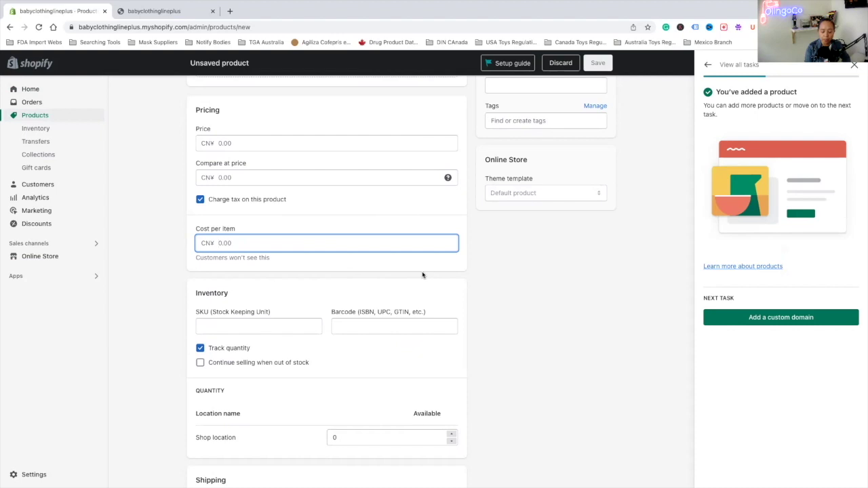
pyautogui.scroll(-2, 422, 275)
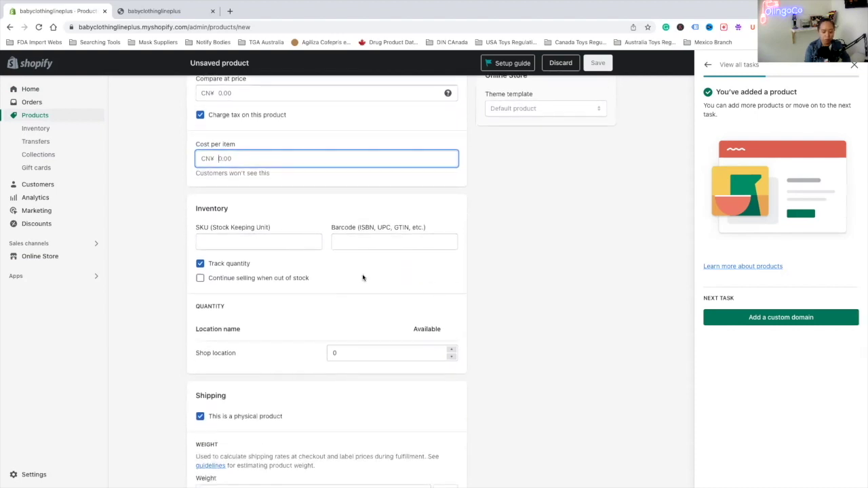
pyautogui.scroll(-1, 363, 277)
pyautogui.scroll(-5, 363, 278)
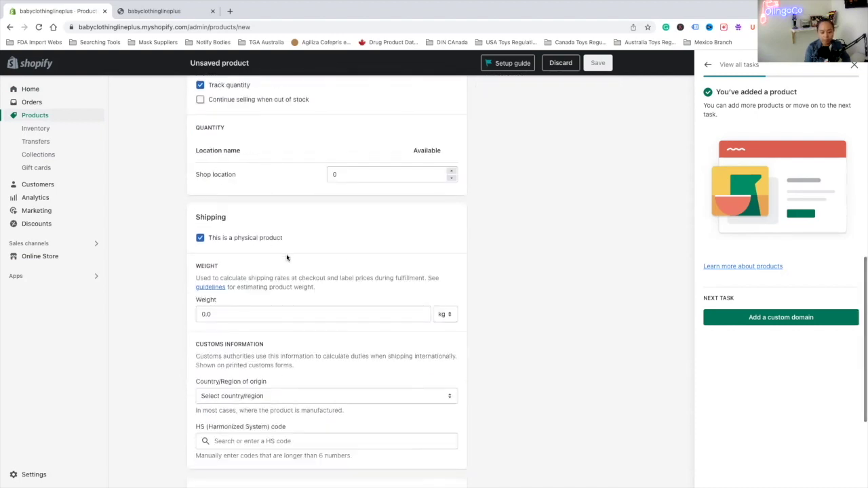
pyautogui.scroll(-1, 319, 255)
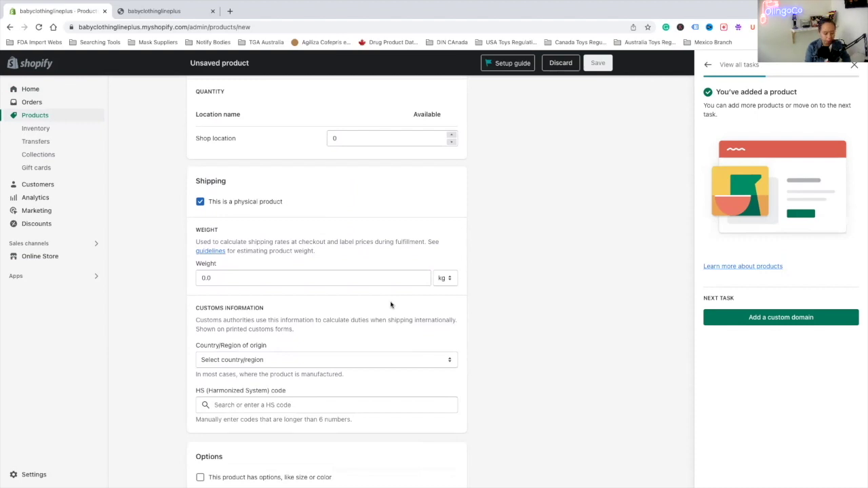
pyautogui.scroll(-2, 73, 136)
# Leave the blank product form and open the store's Analytics overview
pyautogui.scroll(10, 74, 135)
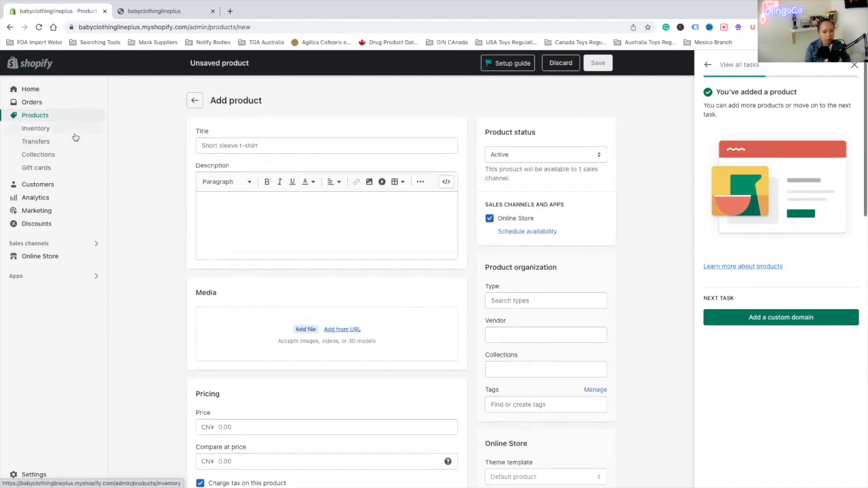
pyautogui.scroll(-1, 75, 138)
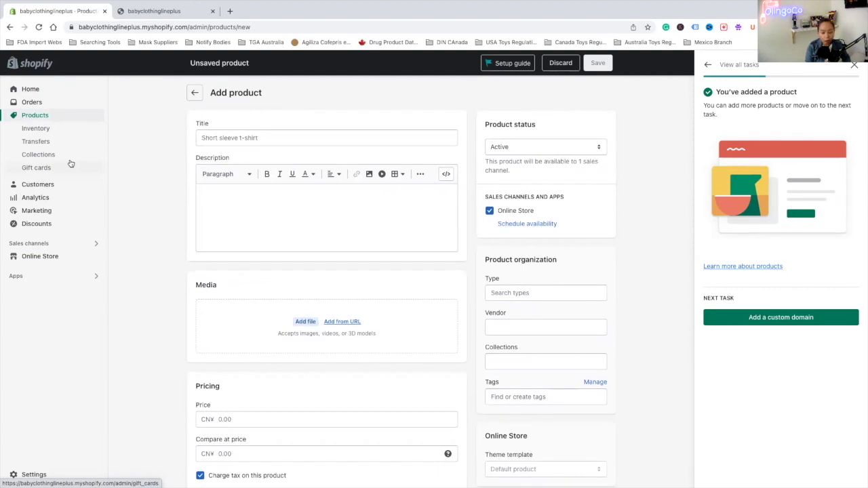
pyautogui.click(31, 198)
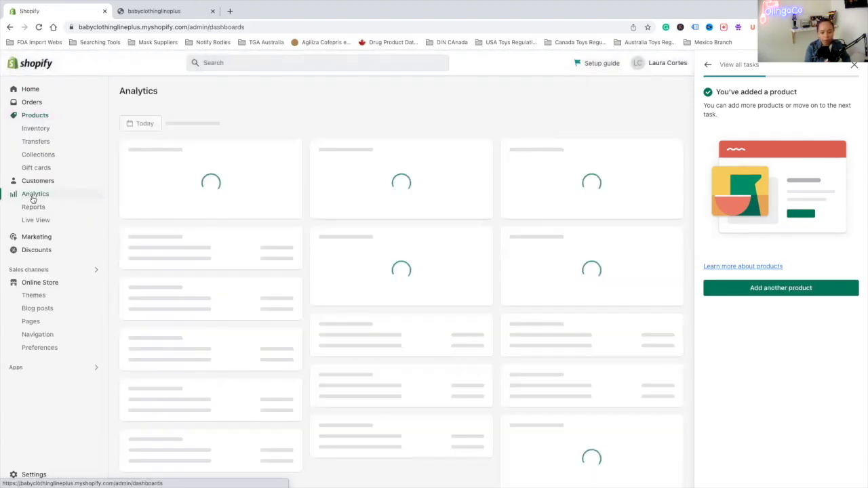
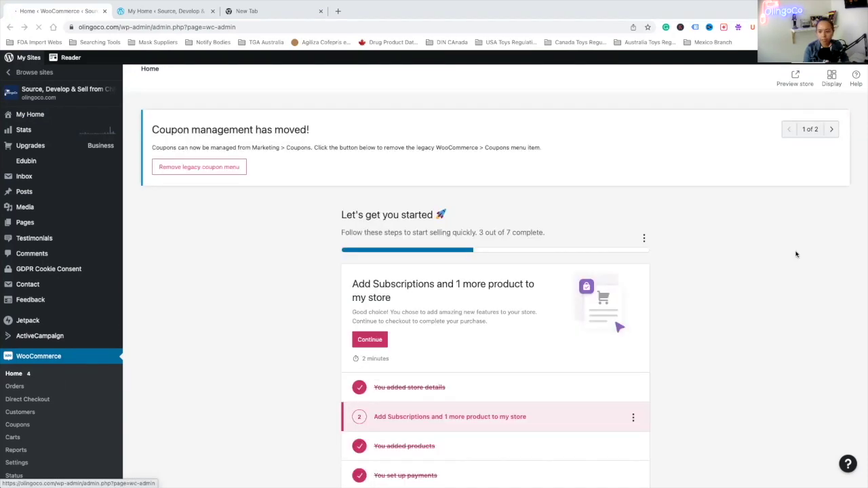
# Switch to the WooCommerce admin and look through its home page setup tasks, inbox and store management sections
pyautogui.scroll(-1, 797, 254)
pyautogui.scroll(-3, 796, 254)
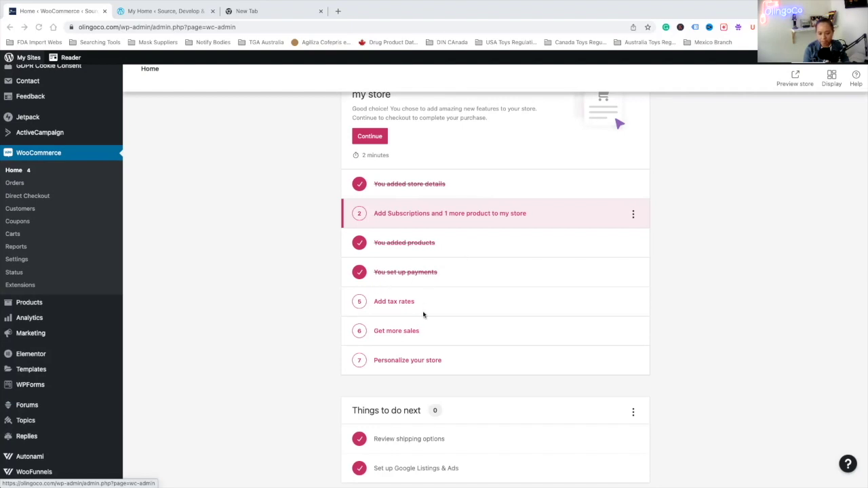
pyautogui.scroll(-1, 406, 337)
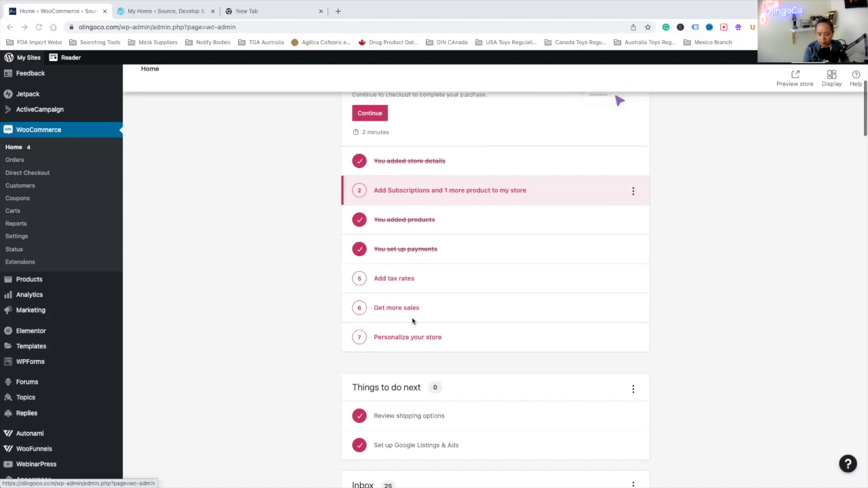
pyautogui.scroll(-10, 407, 302)
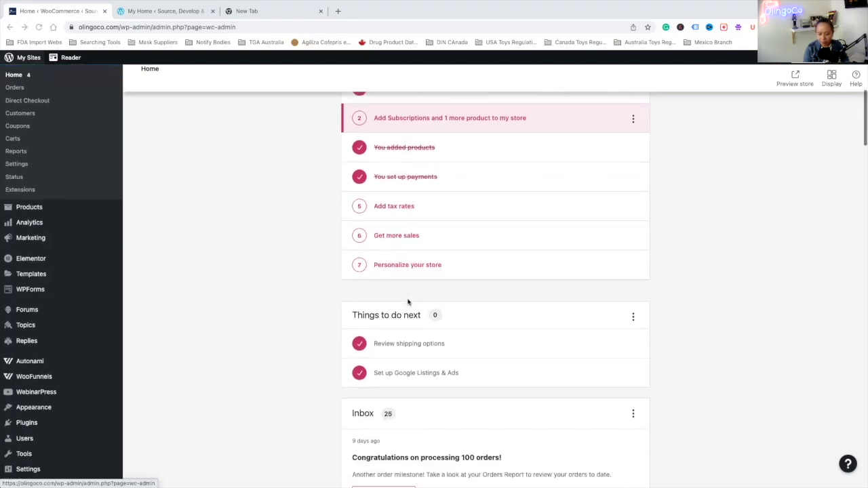
pyautogui.scroll(-3, 408, 301)
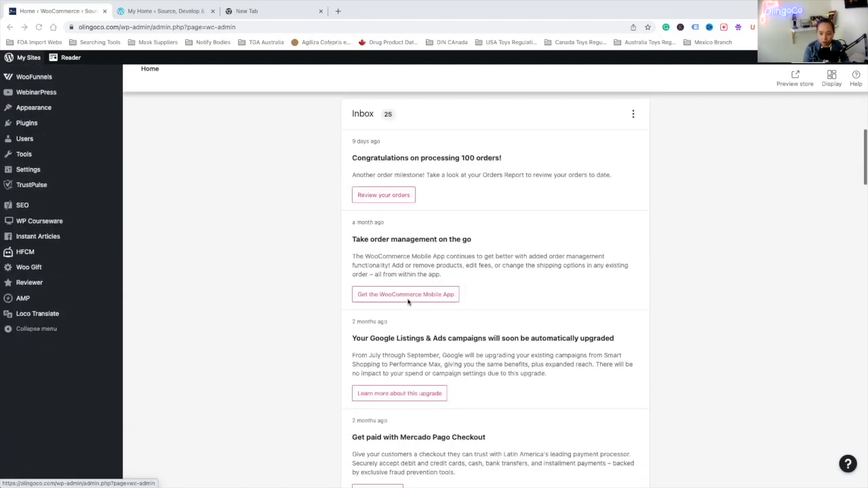
pyautogui.scroll(7, 408, 302)
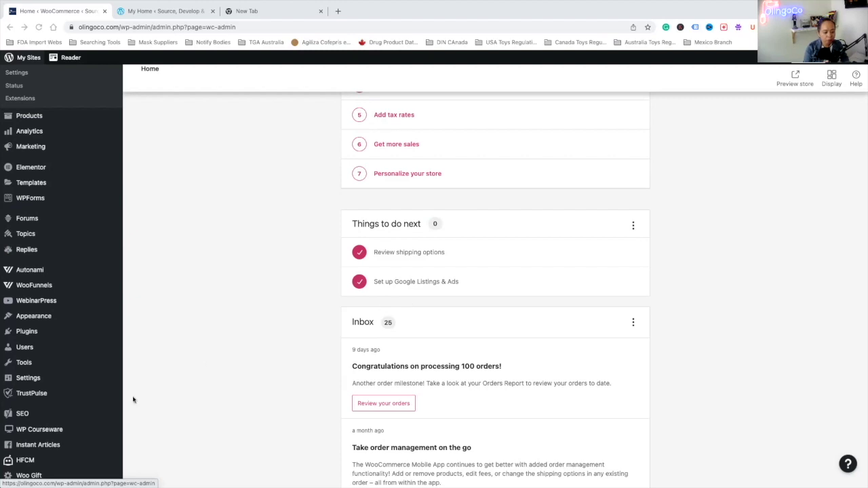
pyautogui.scroll(-3, 102, 370)
pyautogui.scroll(4, 156, 356)
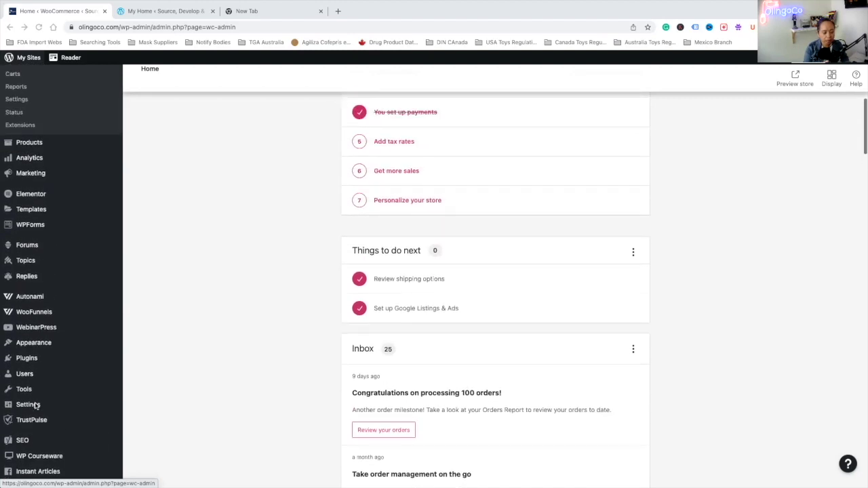
pyautogui.scroll(1, 170, 350)
pyautogui.scroll(3, 92, 247)
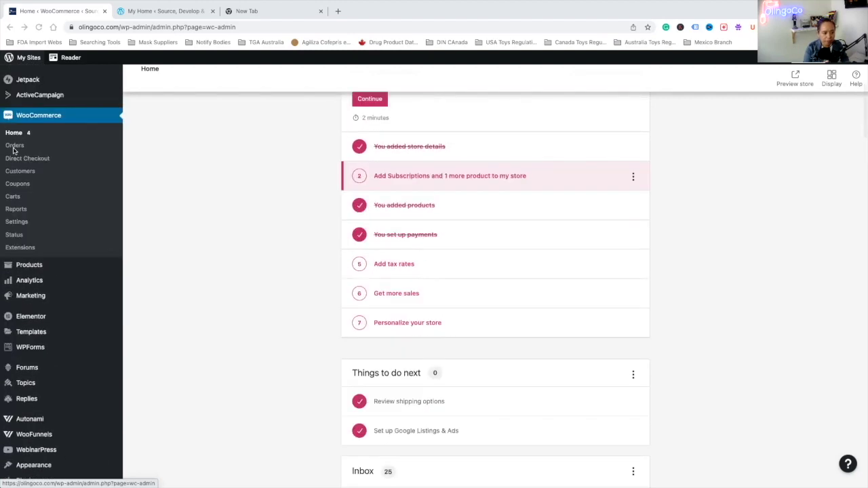
pyautogui.click(15, 146)
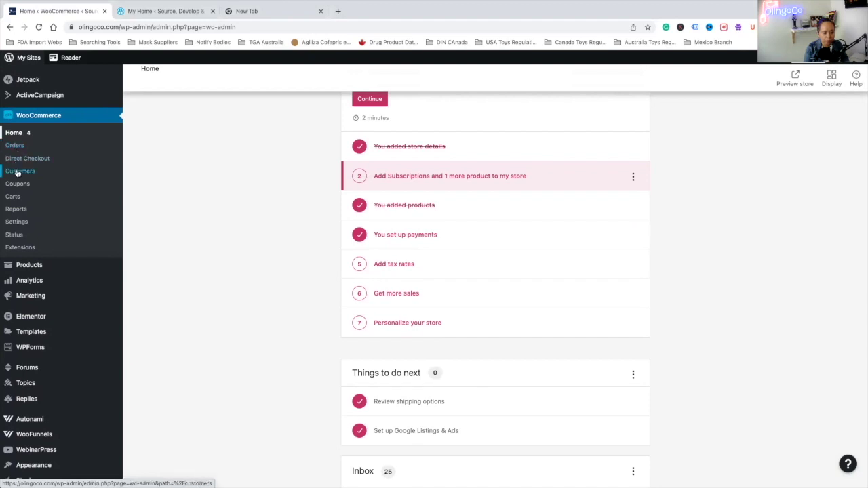
pyautogui.moveTo(30, 267)
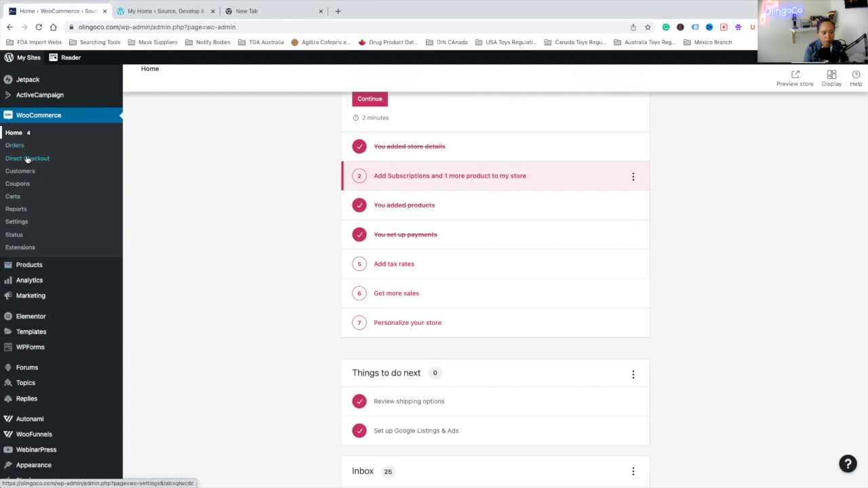
# Open the WooCommerce settings and look through the General settings, from store address to selling locations, taxes, coupons and currency
pyautogui.click(18, 223)
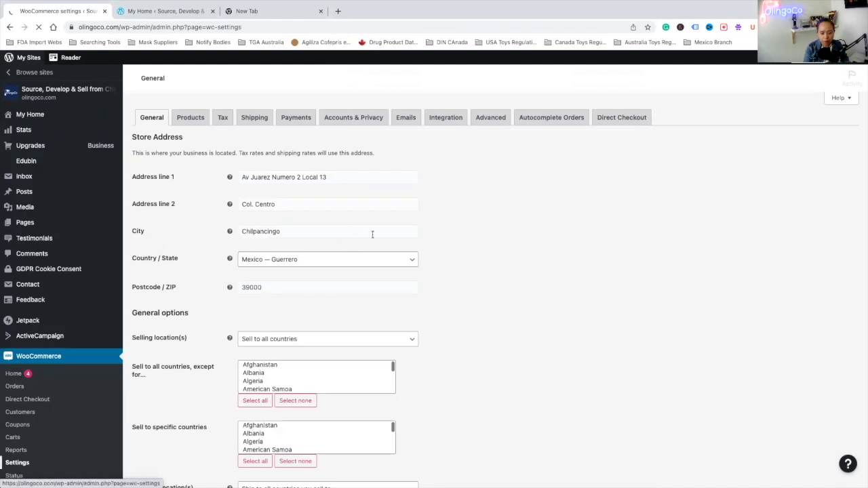
pyautogui.scroll(-2, 461, 259)
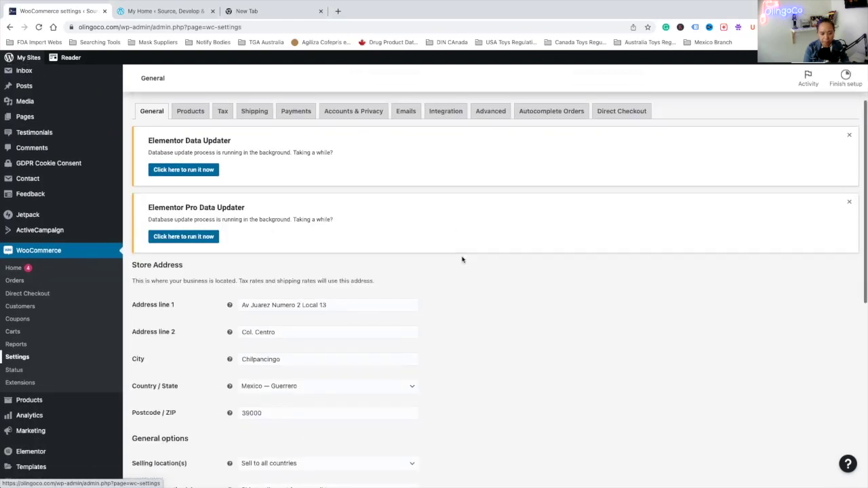
pyautogui.scroll(-2, 463, 260)
pyautogui.scroll(-1, 430, 319)
pyautogui.scroll(-4, 430, 316)
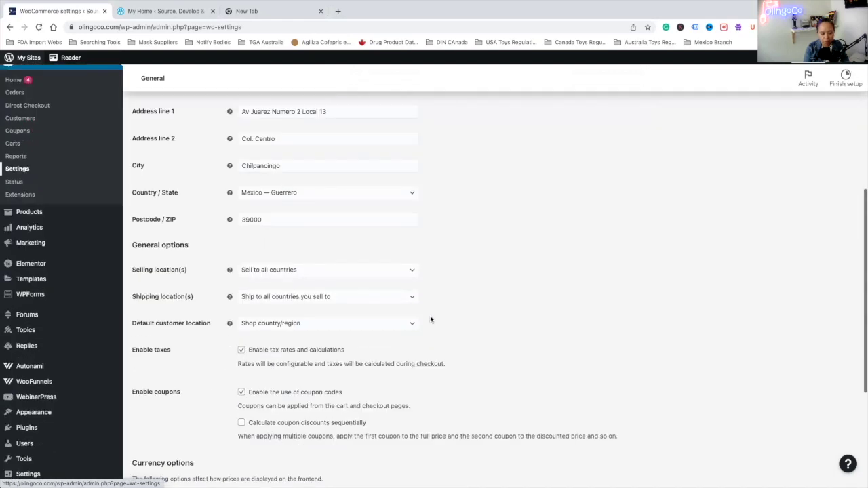
pyautogui.scroll(1, 430, 316)
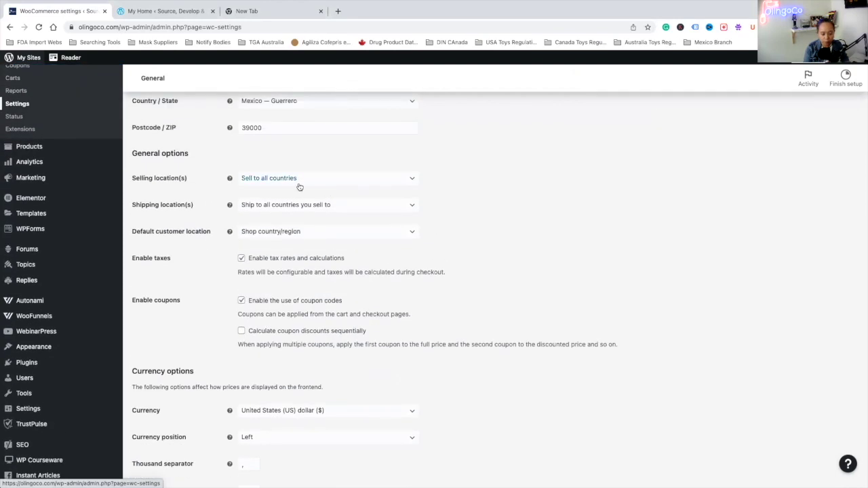
pyautogui.scroll(-3, 405, 300)
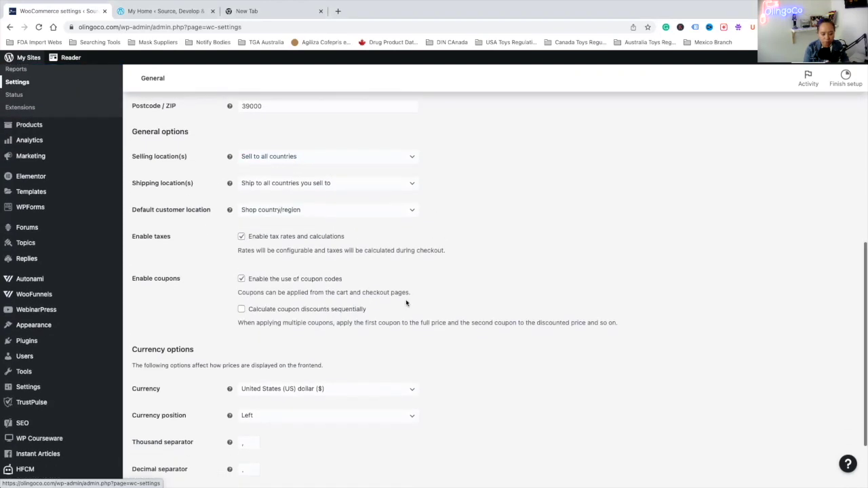
# Open the WooCommerce Products settings and look through the shop page, measurement and review options
pyautogui.press('F5')
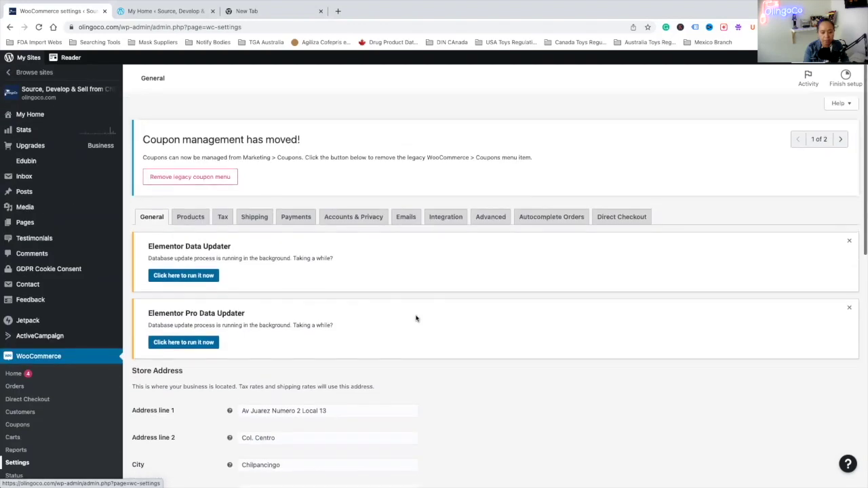
pyautogui.click(191, 212)
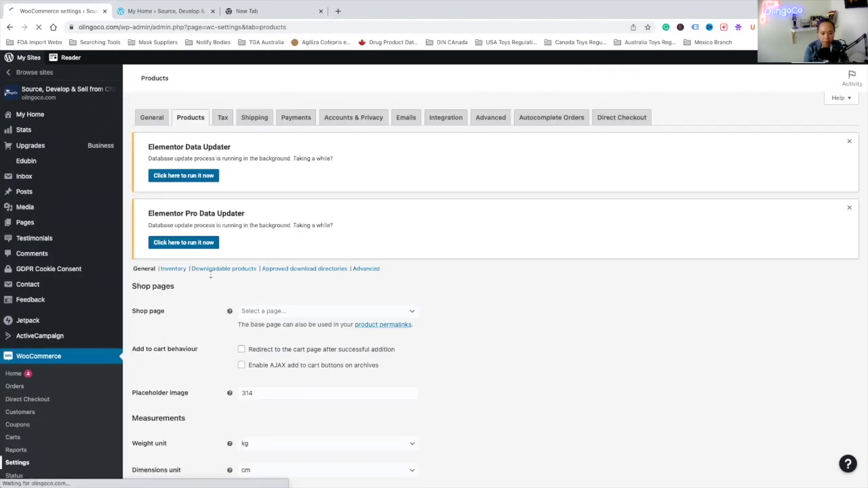
pyautogui.scroll(-3, 202, 323)
pyautogui.scroll(-3, 202, 323)
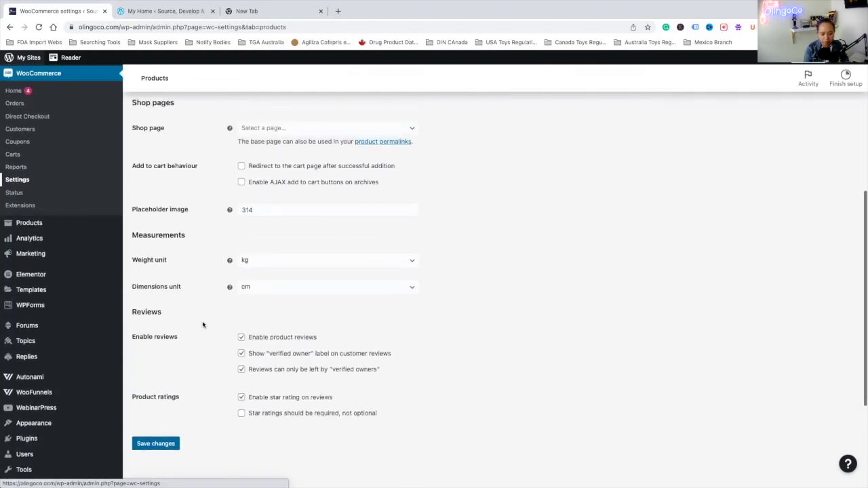
pyautogui.scroll(5, 212, 307)
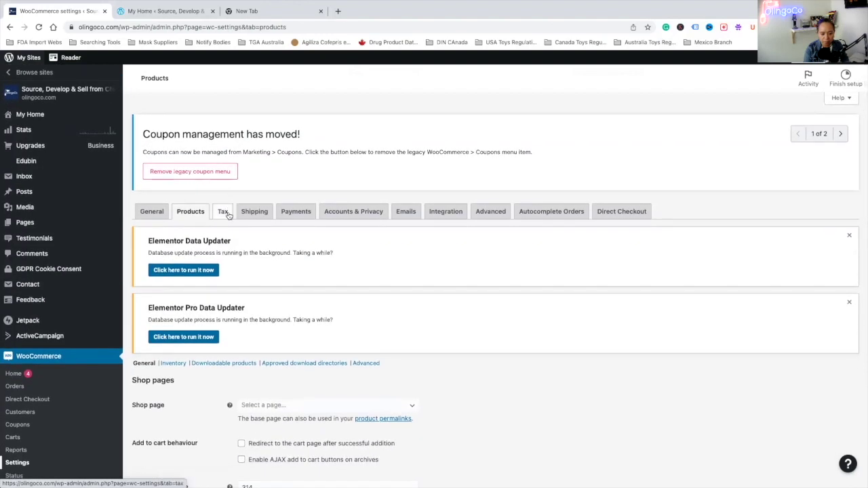
# Open the WooCommerce Tax settings and look through the tax options, from price entry and tax classes to price display and tax totals
pyautogui.click(224, 212)
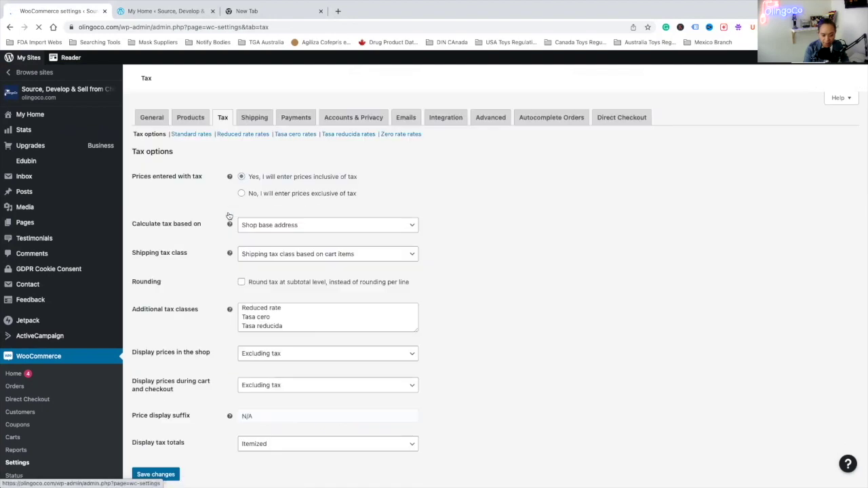
pyautogui.scroll(-1, 439, 298)
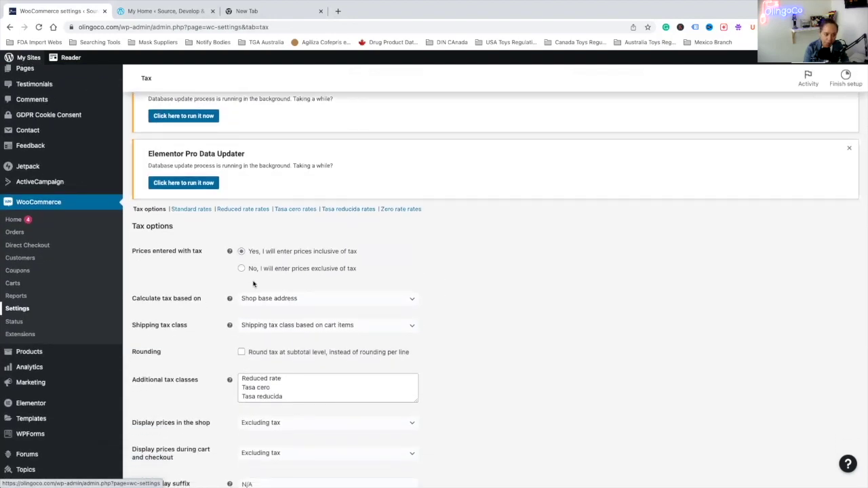
pyautogui.scroll(-3, 428, 323)
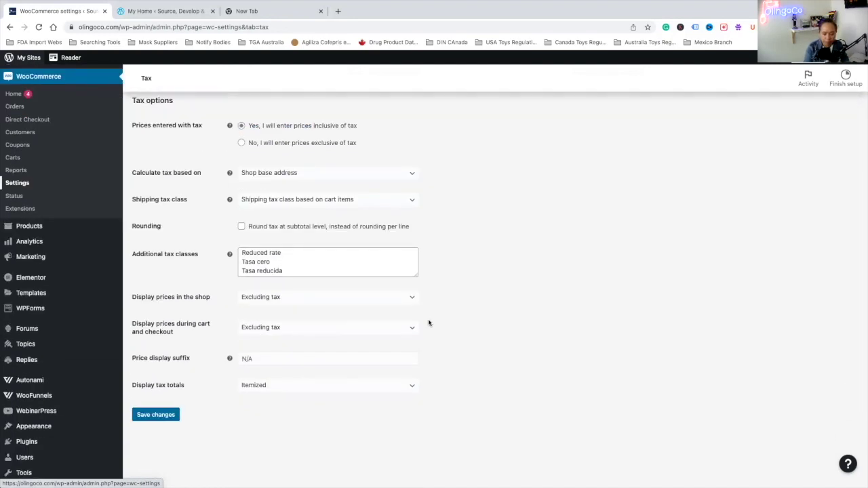
pyautogui.scroll(5, 429, 322)
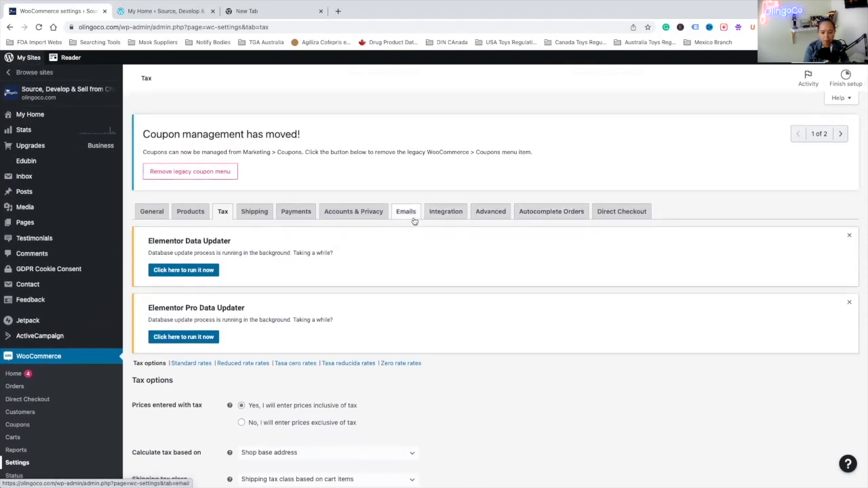
# Open the WooCommerce Payments settings and look through the payment methods, including bank transfer, cash on delivery, Stripe, Alipay and PayPal
pyautogui.click(303, 213)
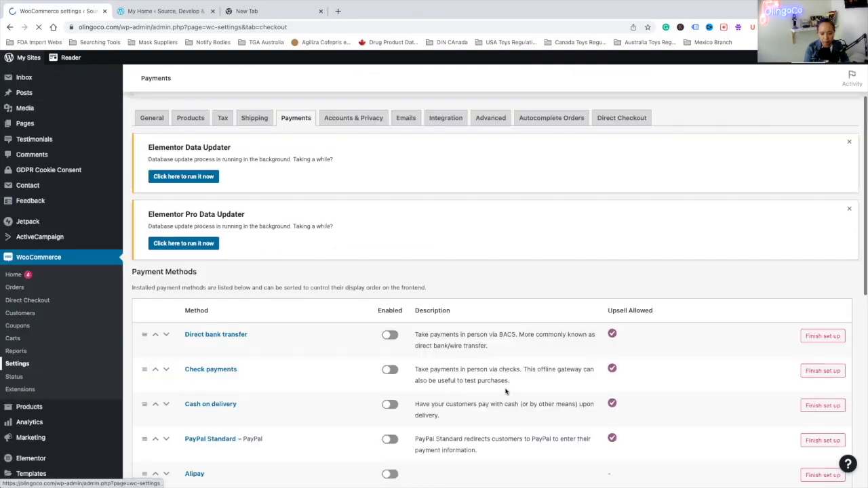
pyautogui.scroll(-4, 505, 391)
pyautogui.scroll(-2, 505, 392)
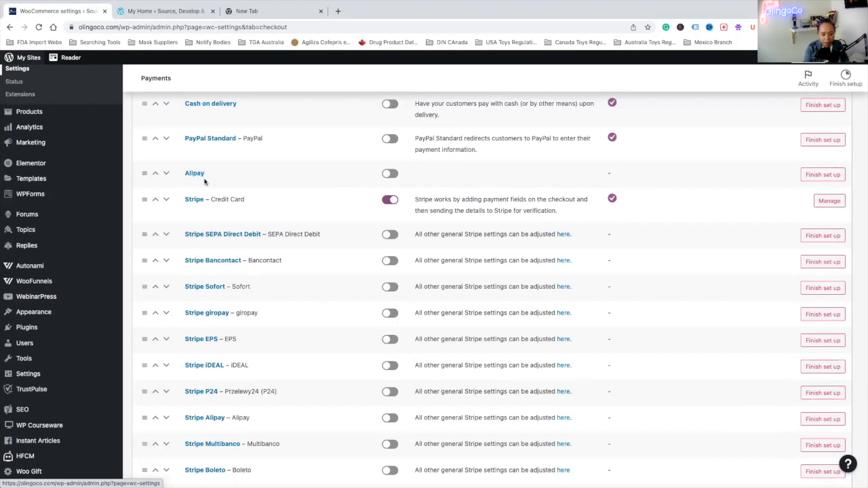
pyautogui.scroll(-3, 203, 183)
pyautogui.scroll(3, 215, 328)
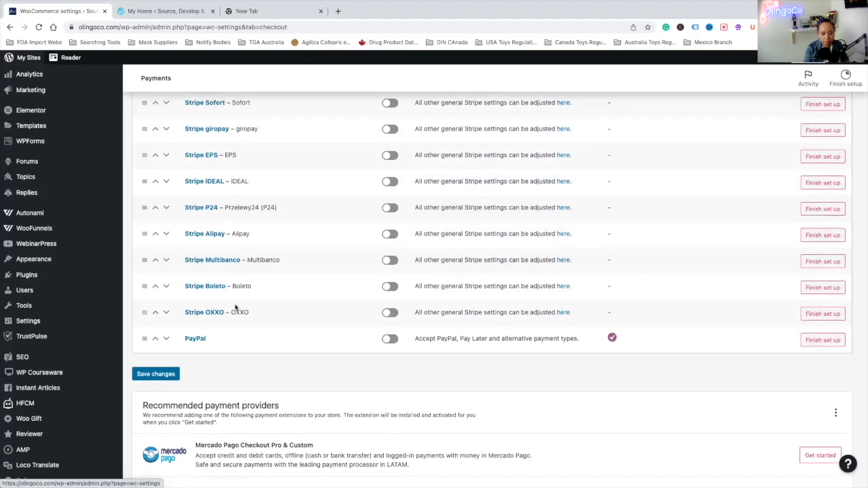
pyautogui.scroll(1, 228, 262)
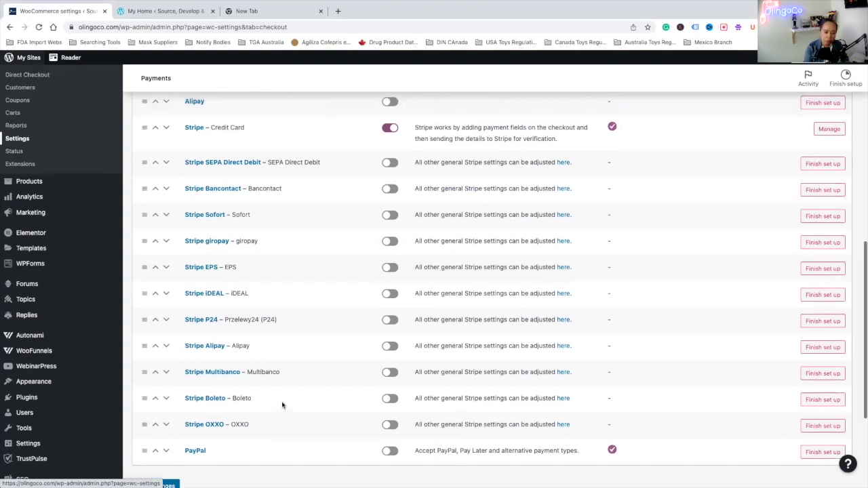
pyautogui.scroll(5, 282, 404)
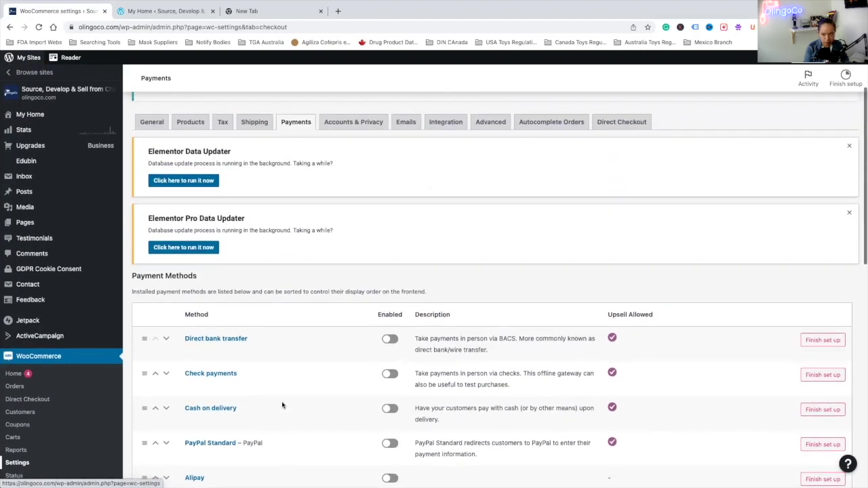
# Switch to the Amazon Seller Central registration and look over the Business Information form
pyautogui.moveTo(92, 5)
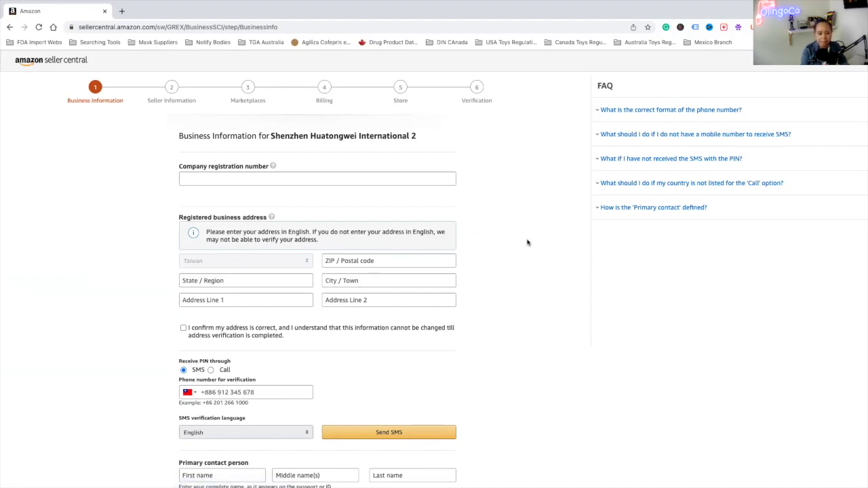
pyautogui.scroll(-3, 528, 242)
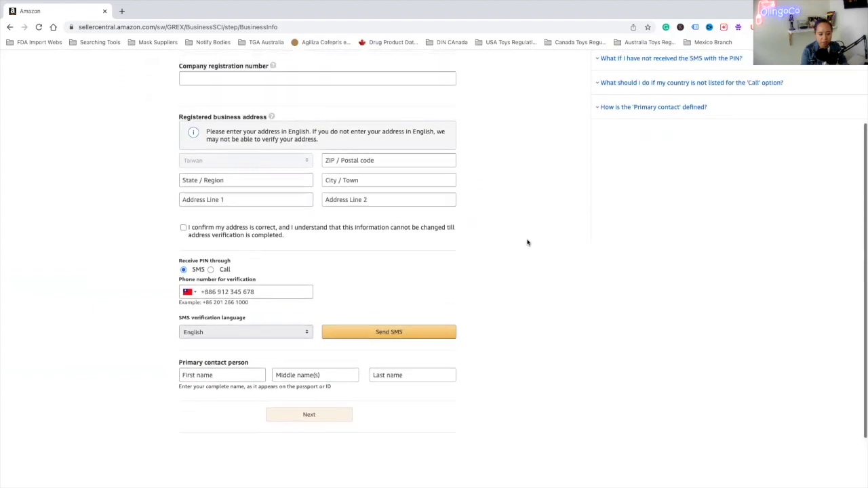
pyautogui.scroll(3, 527, 242)
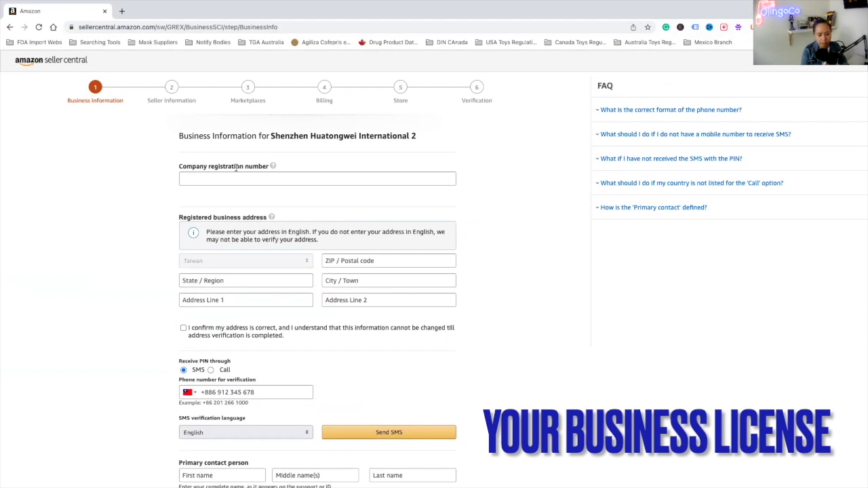
# Enter the company registration number in the Business Information form and go over the registered address and verification fields
pyautogui.click(272, 167)
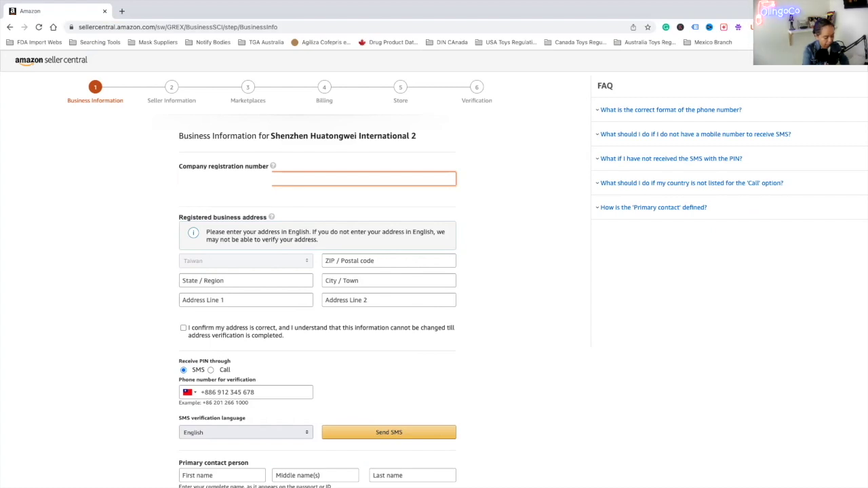
pyautogui.write('M')
pyautogui.scroll(-1, 269, 318)
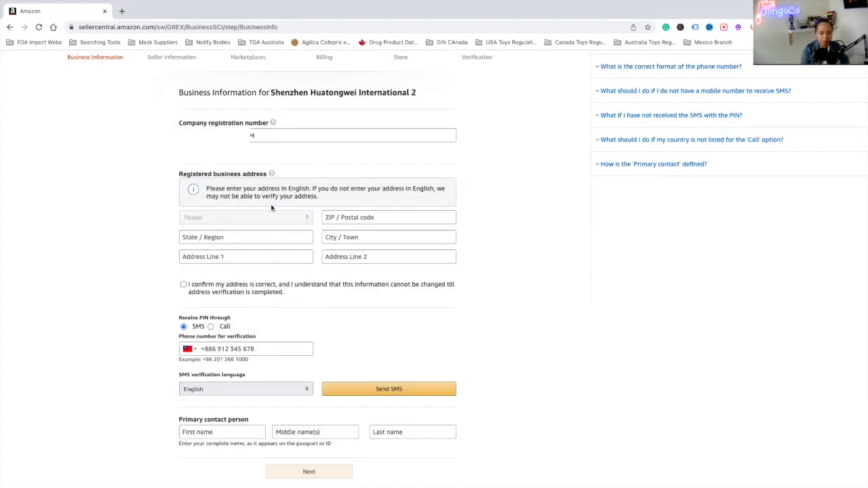
pyautogui.scroll(-1, 420, 209)
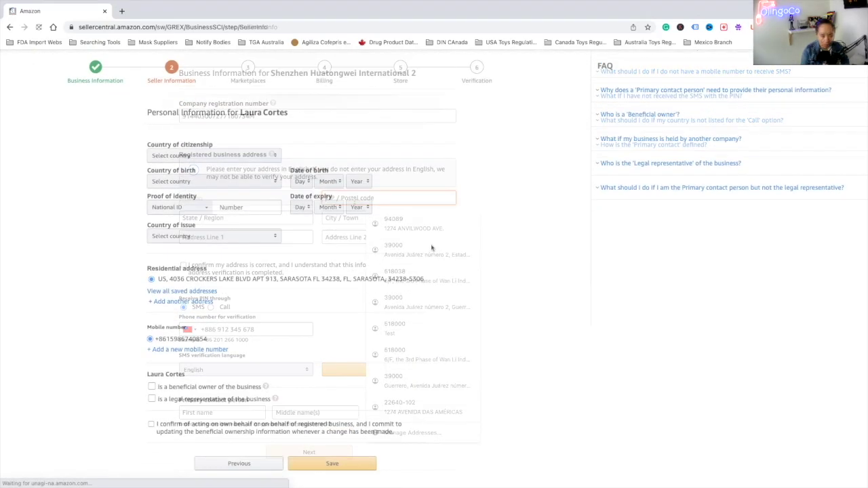
# Look over the Seller Information form and choose the primary contact's country of citizenship
pyautogui.scroll(-2, 431, 248)
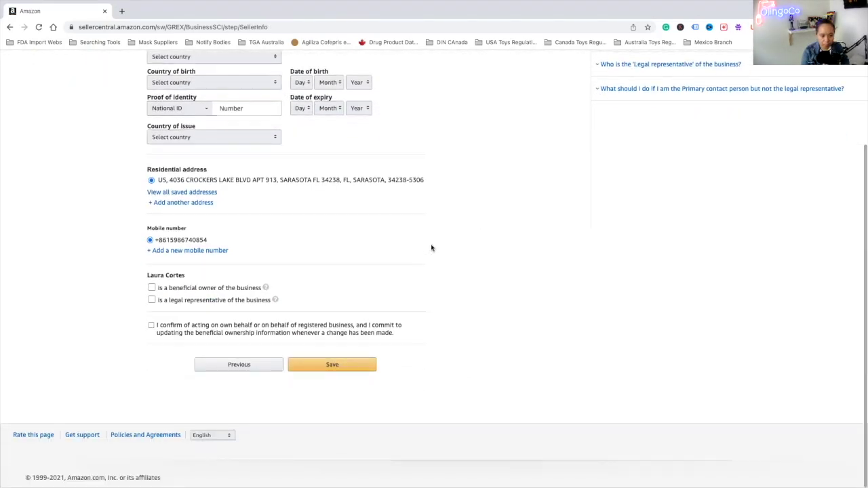
pyautogui.scroll(2, 431, 248)
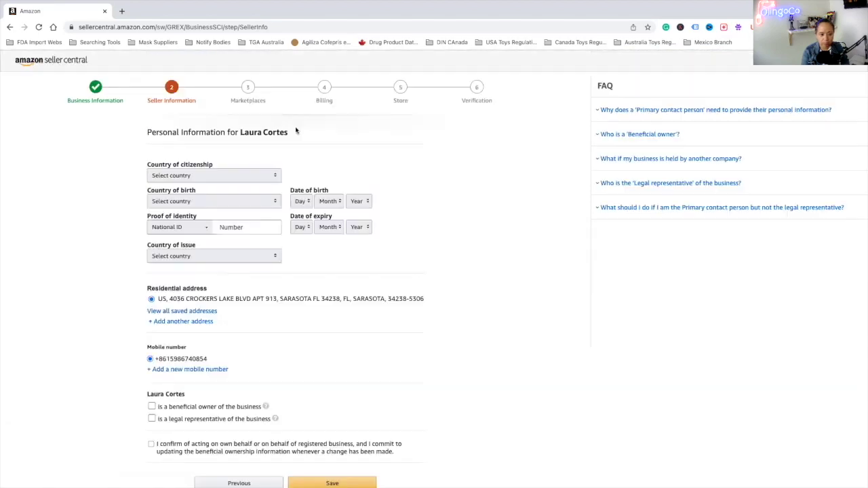
pyautogui.click(215, 177)
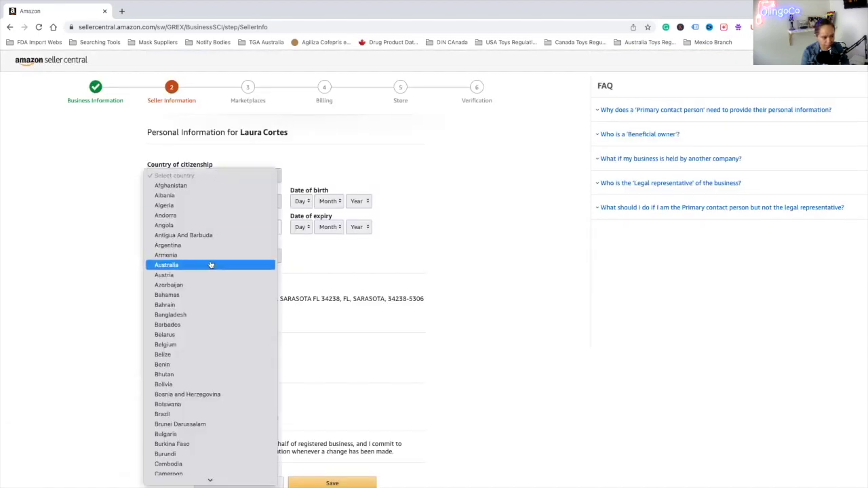
pyautogui.press('c')
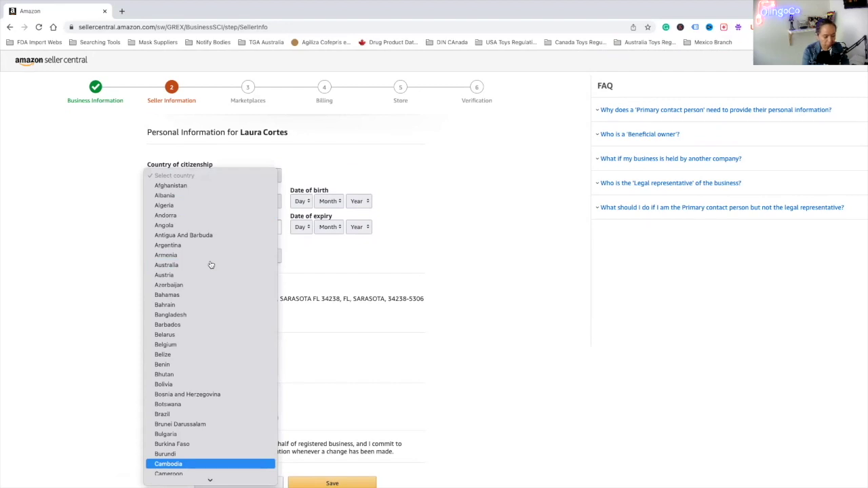
pyautogui.scroll(-5, 211, 341)
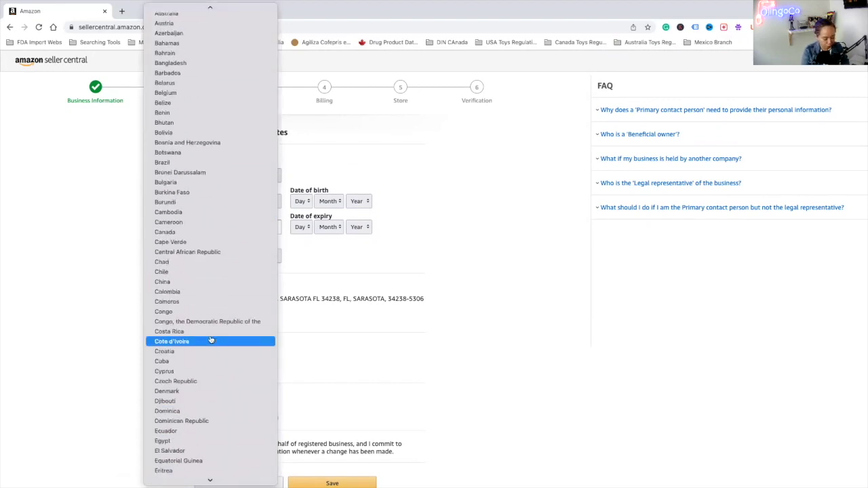
pyautogui.scroll(-2, 204, 468)
pyautogui.click(182, 336)
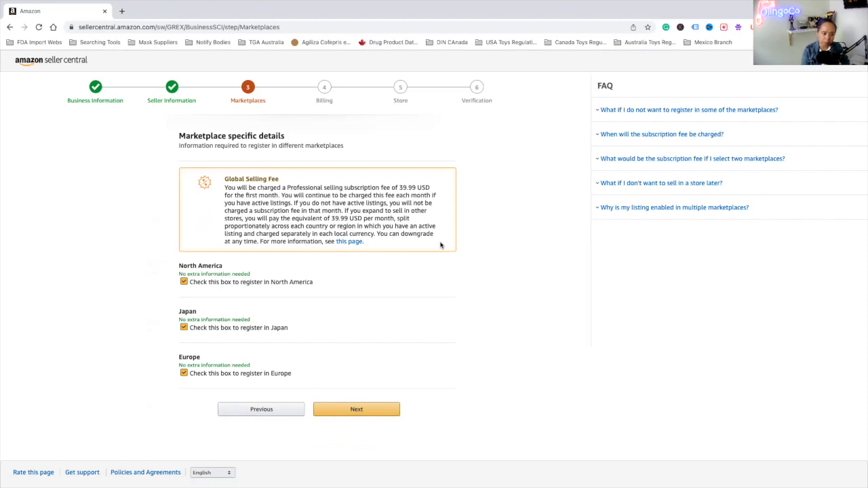
# Exclude Japan from the marketplaces to register in, keep North America and Europe, and continue to Billing
pyautogui.scroll(-1, 191, 264)
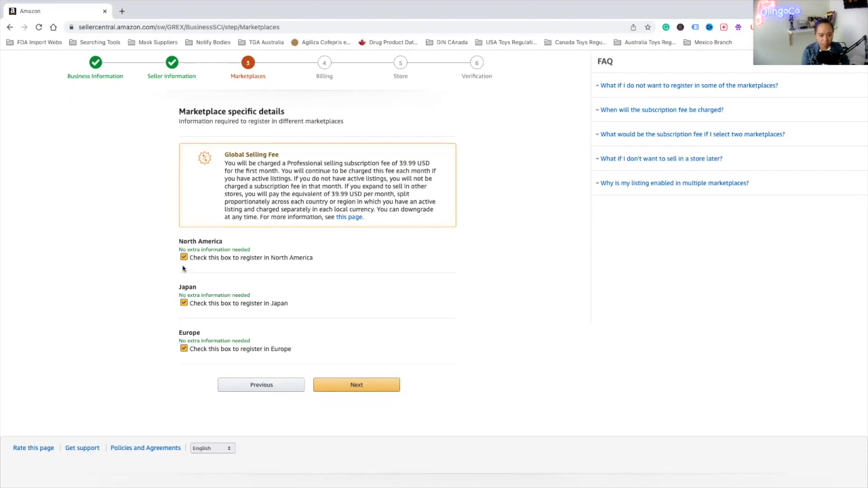
pyautogui.click(183, 303)
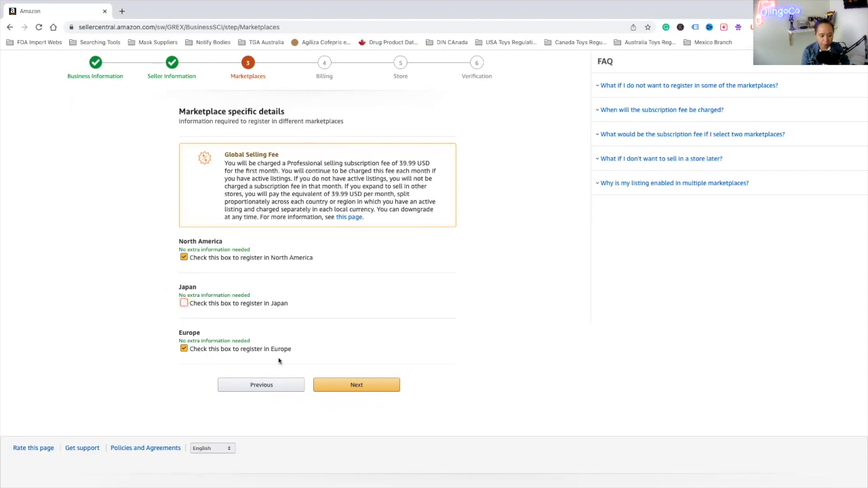
pyautogui.click(357, 386)
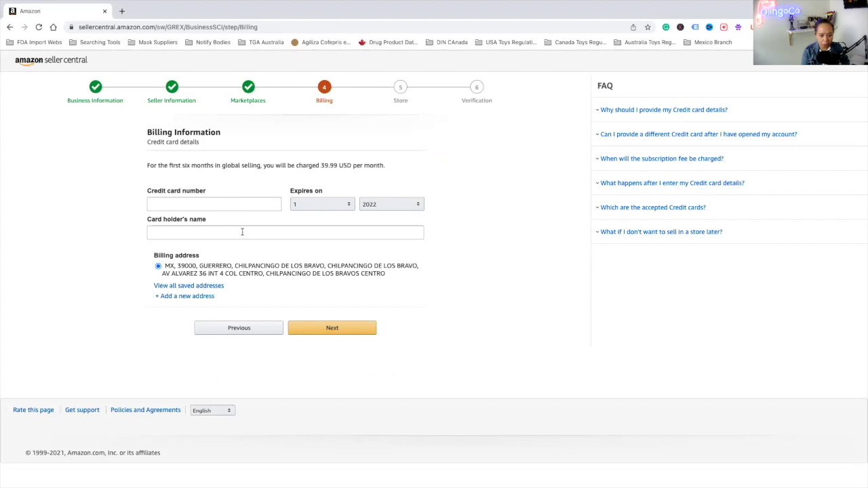